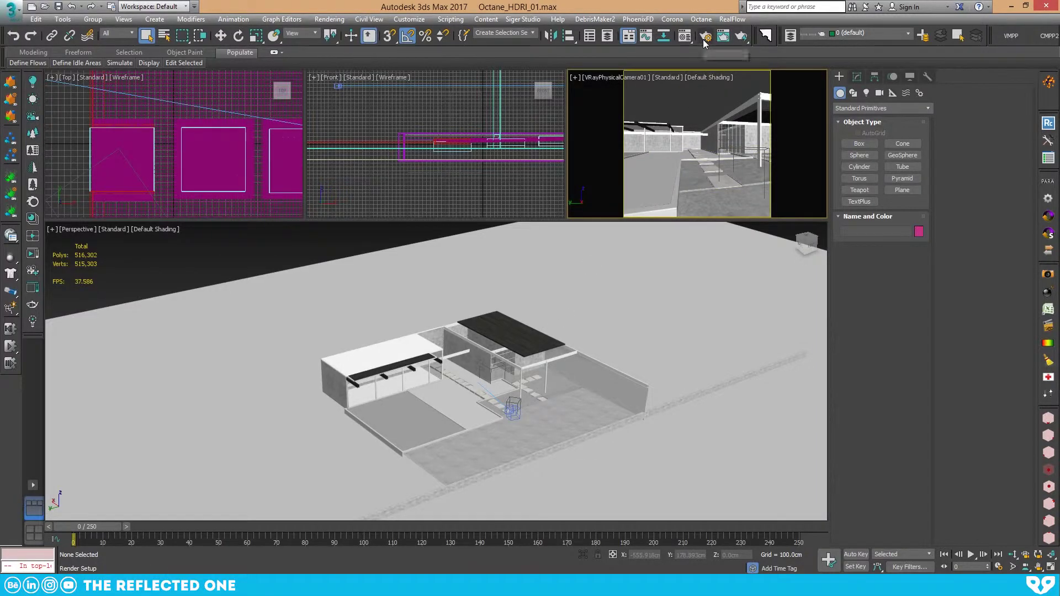
# Step: Preview the camera in an interactive Octane render, then close the render and Render Setup windows
pyautogui.click(703, 39)
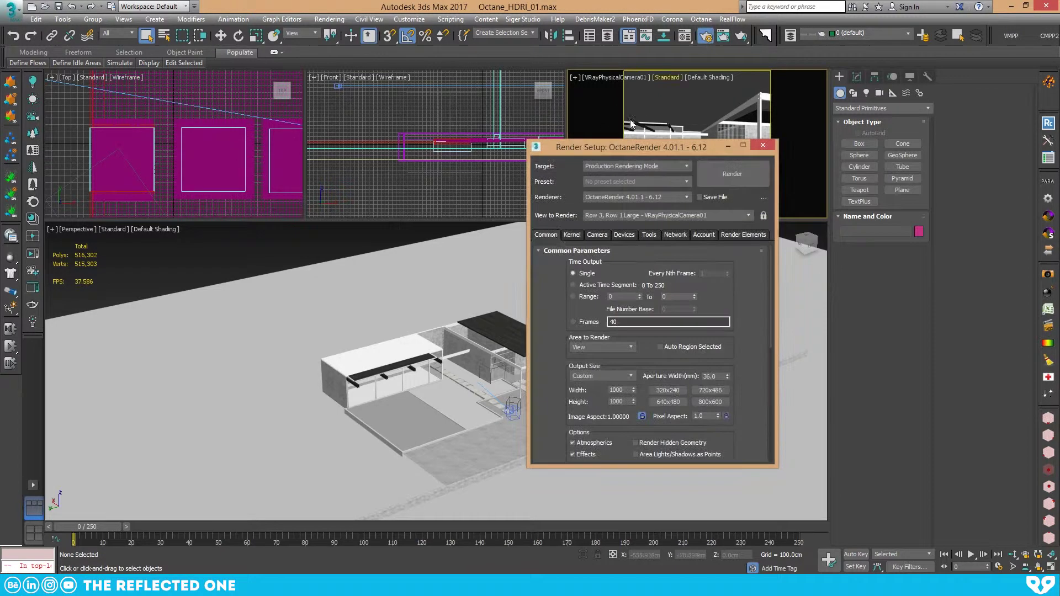
pyautogui.click(571, 236)
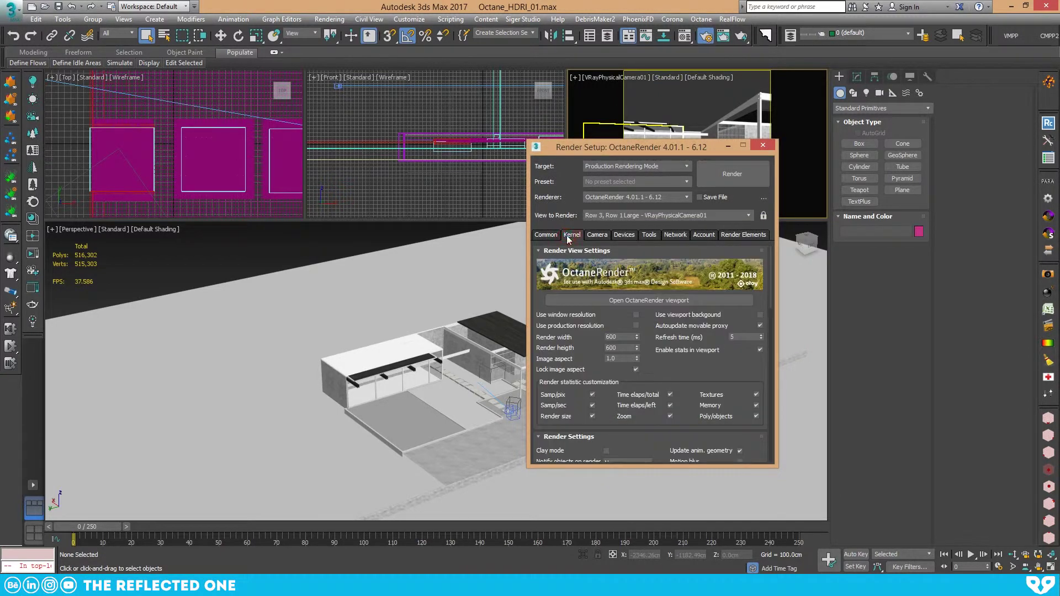
pyautogui.click(611, 302)
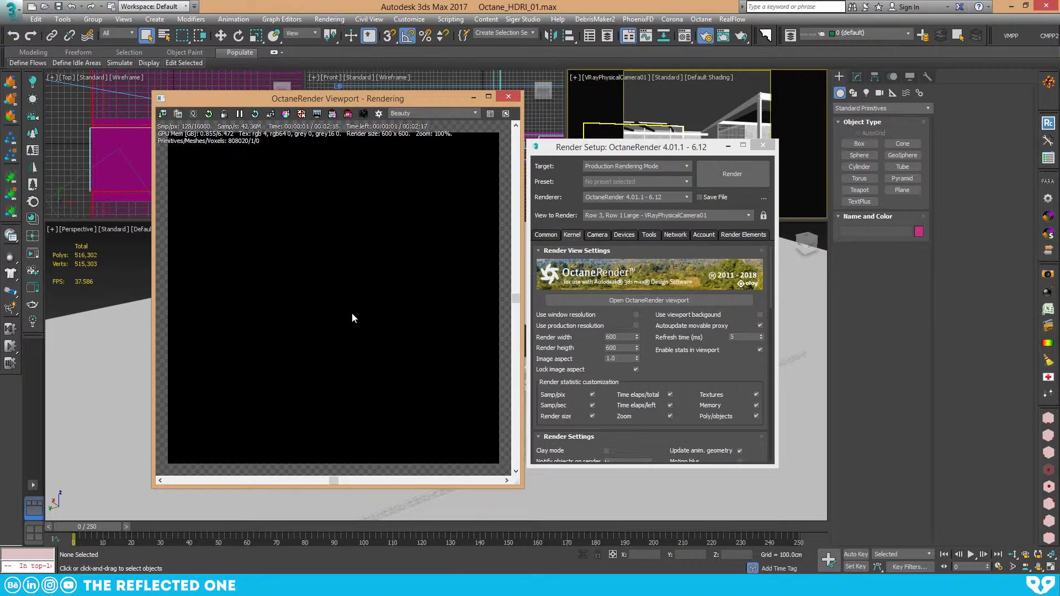
pyautogui.click(500, 100)
pyautogui.click(762, 145)
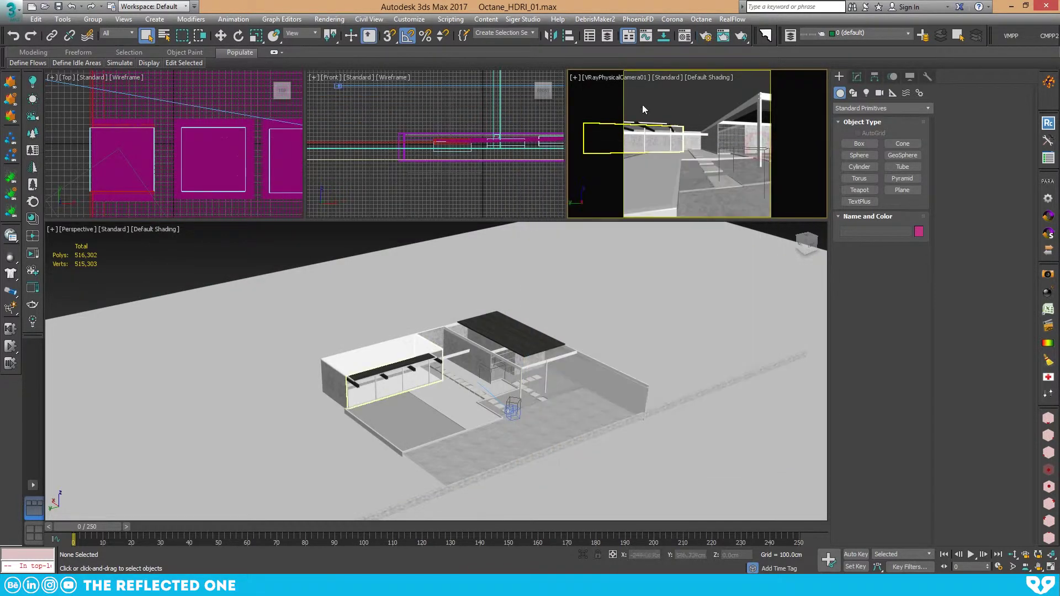
# Step: Set the scene's environment map to an RGB image map
pyautogui.click(329, 19)
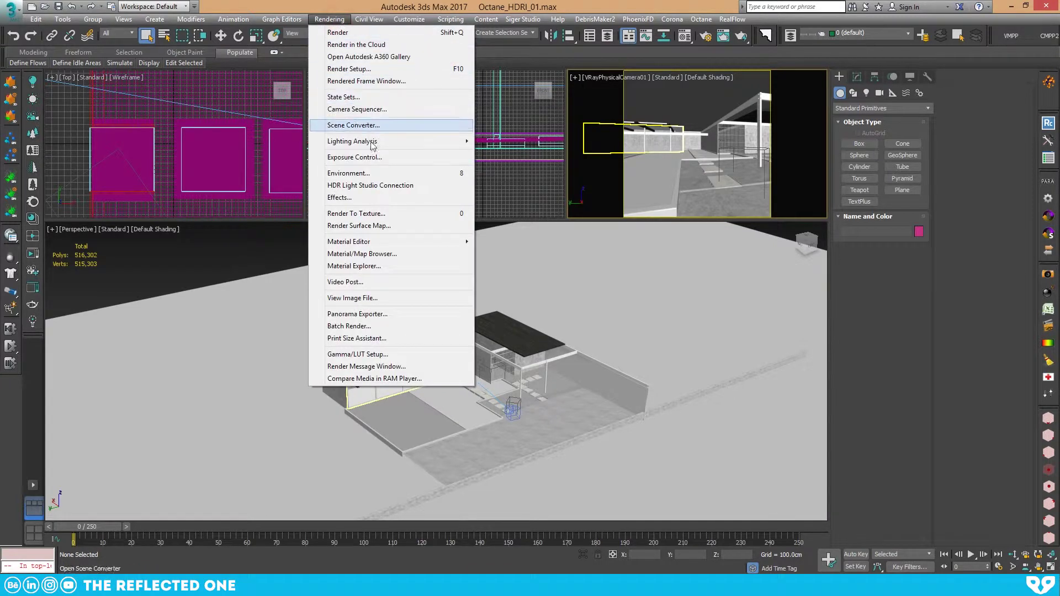
pyautogui.click(373, 173)
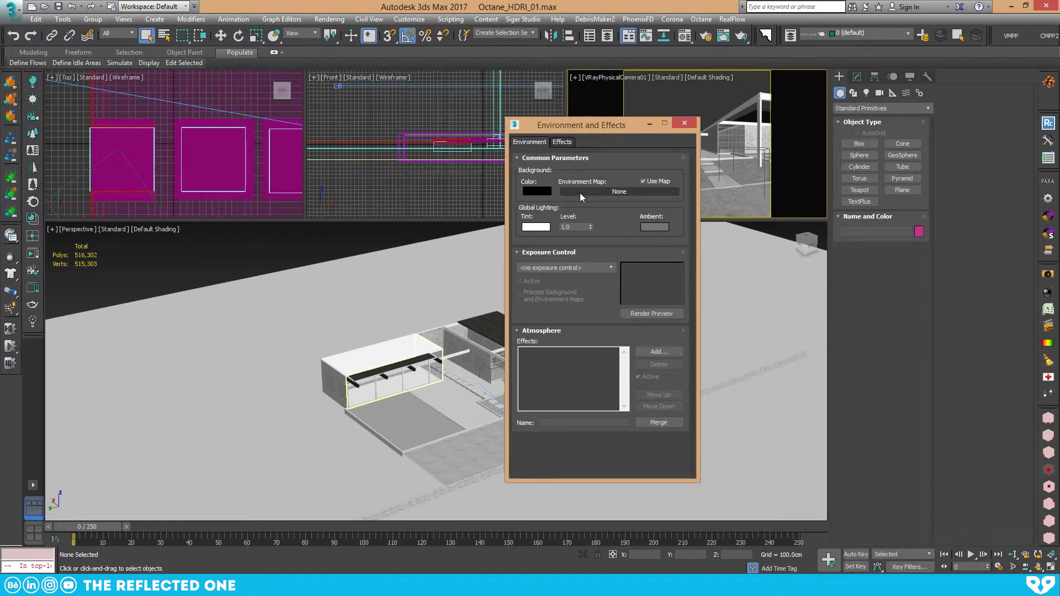
pyautogui.click(580, 194)
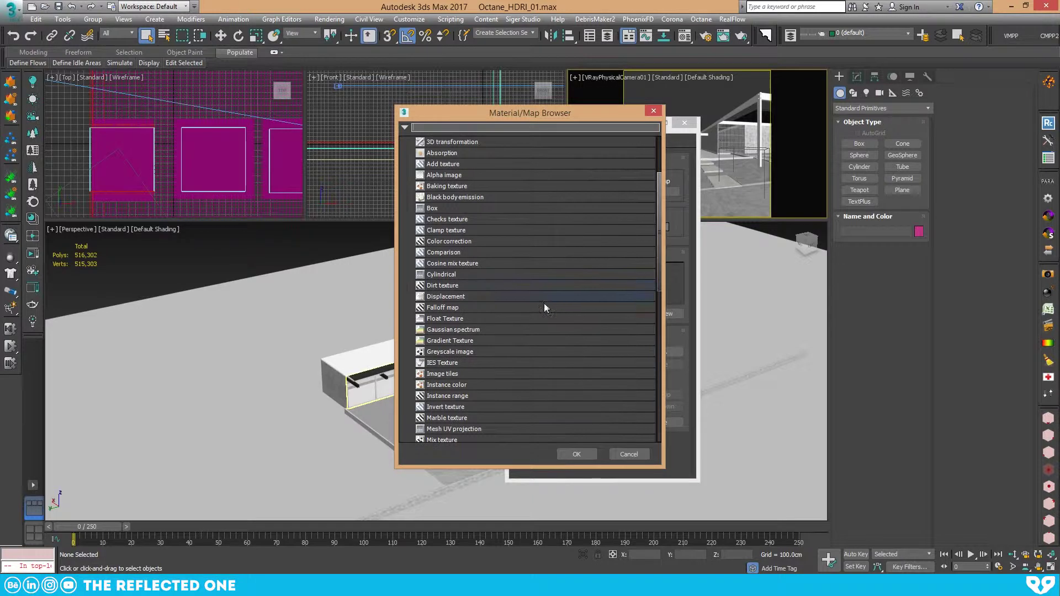
pyautogui.scroll(-8, 542, 308)
pyautogui.click(446, 276)
pyautogui.click(573, 452)
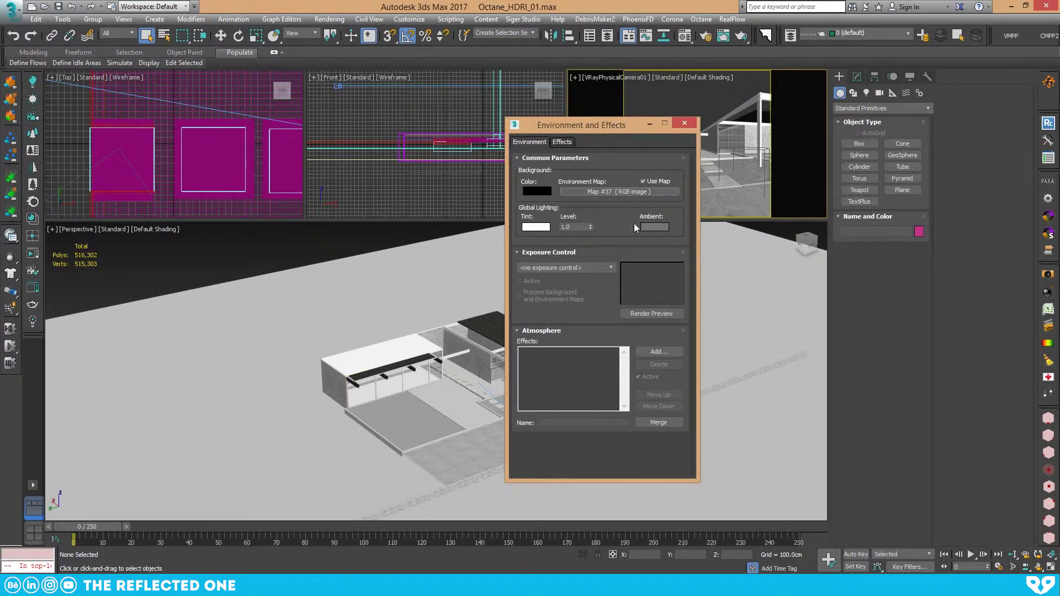
# Step: Instance the environment map into the Material Editor and load vp_HDRi_v3_01.hdr into it
pyautogui.click(685, 36)
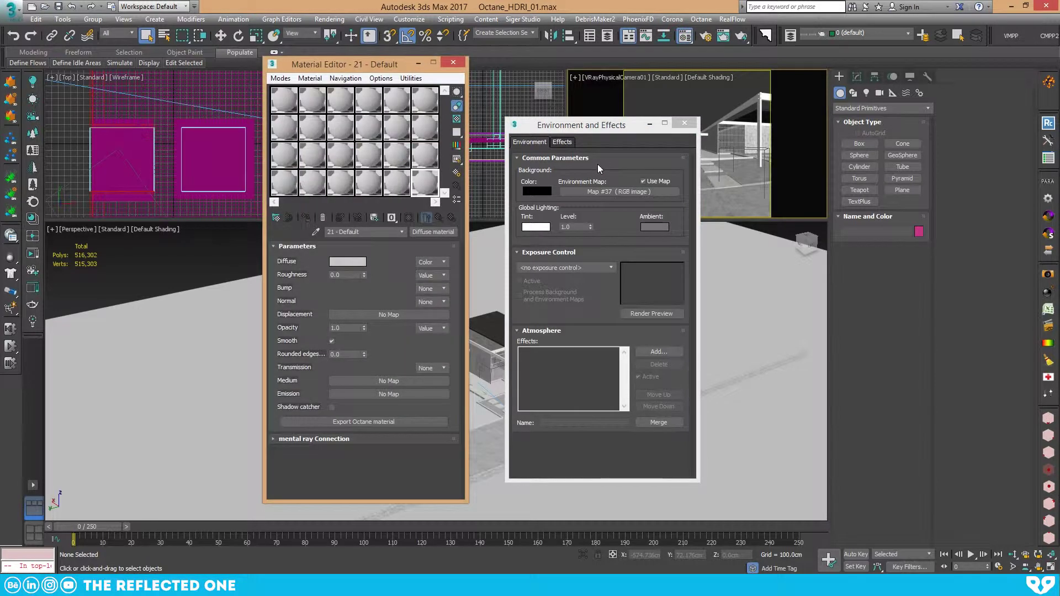
pyautogui.moveTo(609, 191); pyautogui.dragTo(427, 187)
pyautogui.click(345, 316)
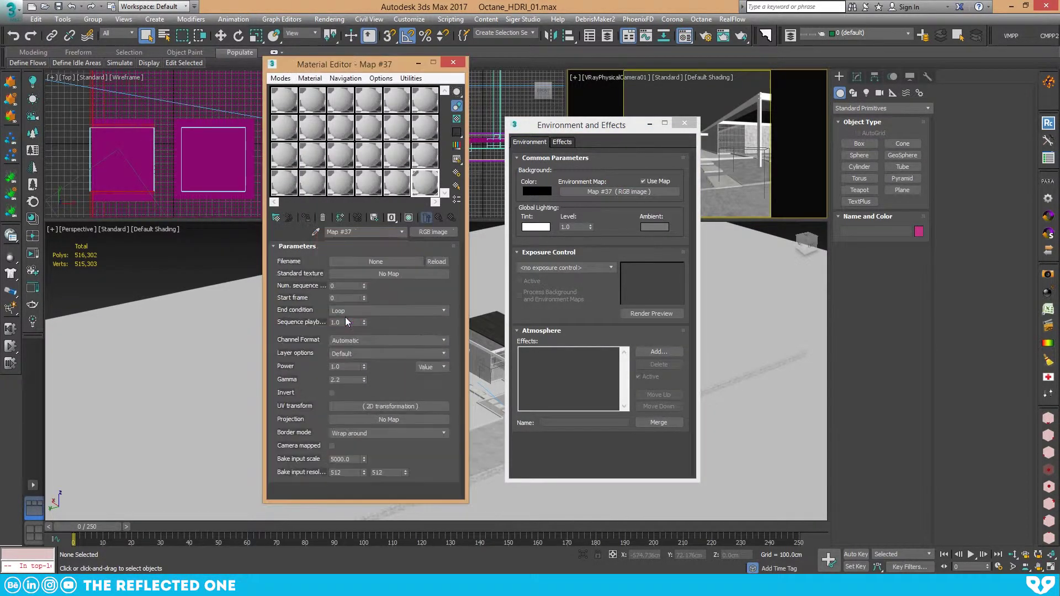
pyautogui.click(407, 260)
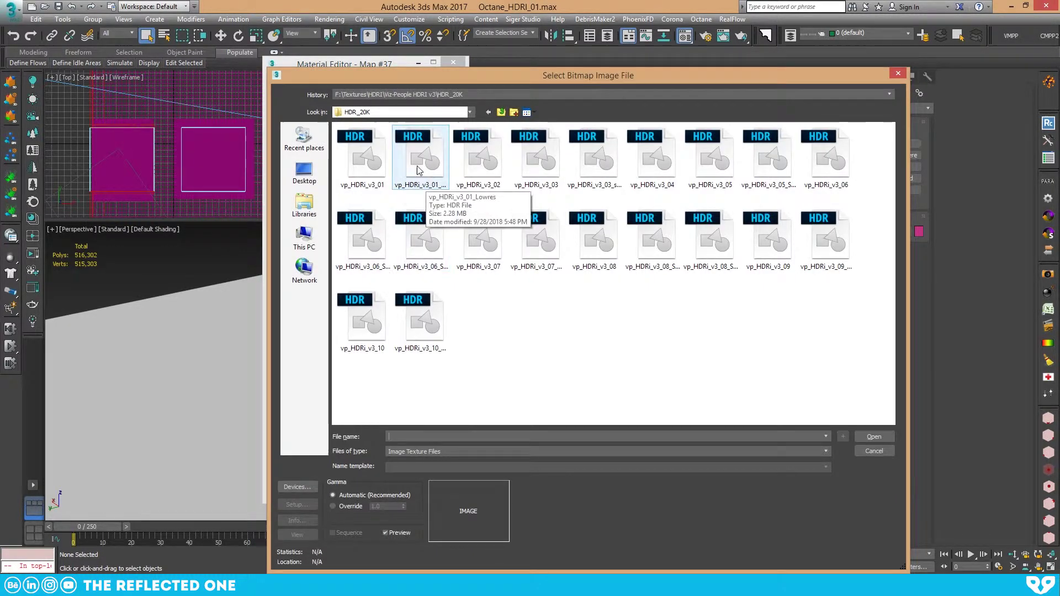
pyautogui.click(370, 169)
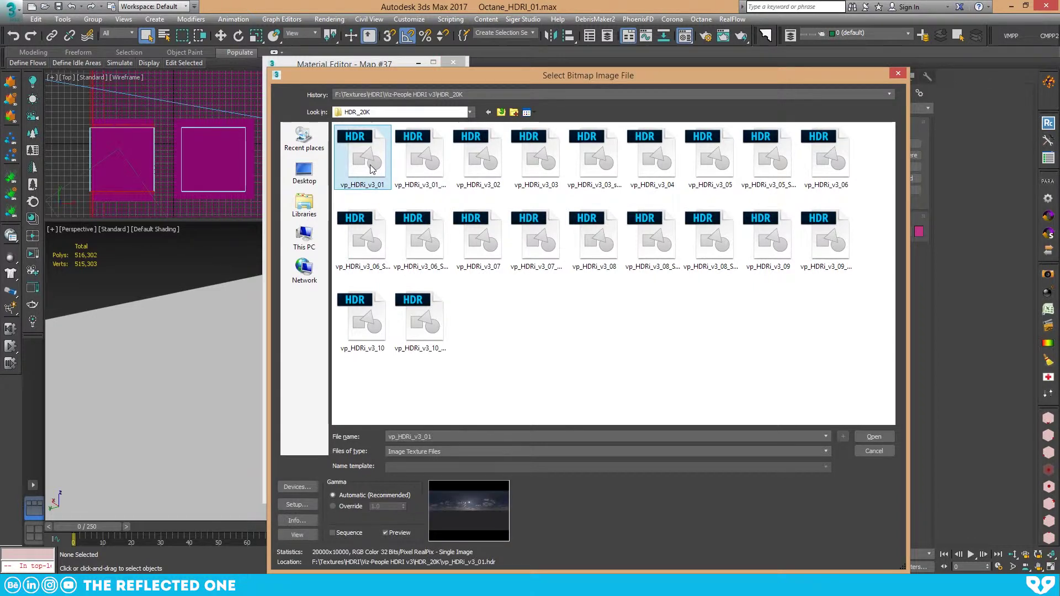
pyautogui.click(874, 436)
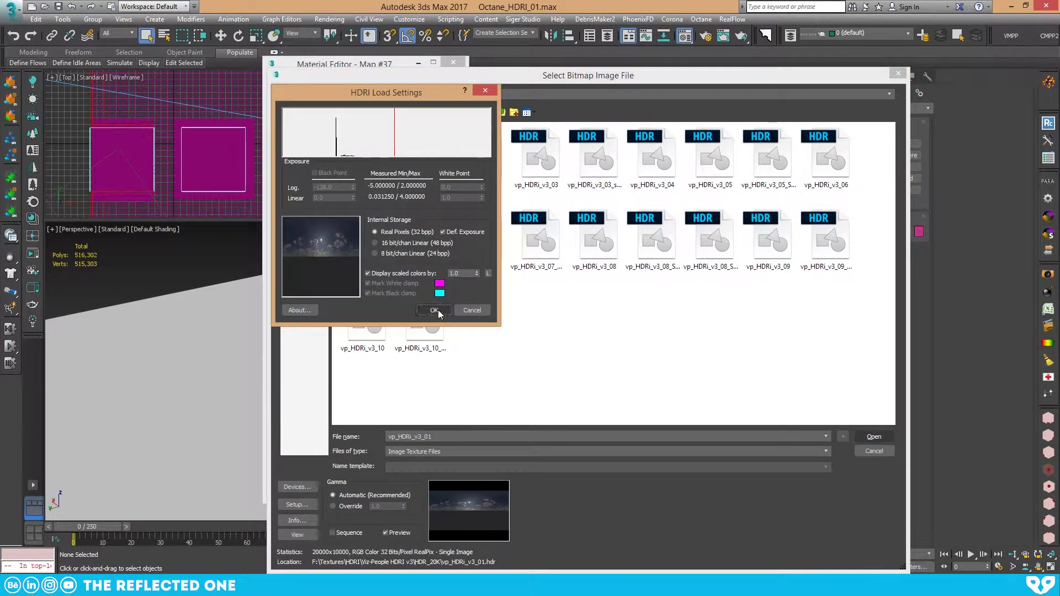
pyautogui.click(434, 310)
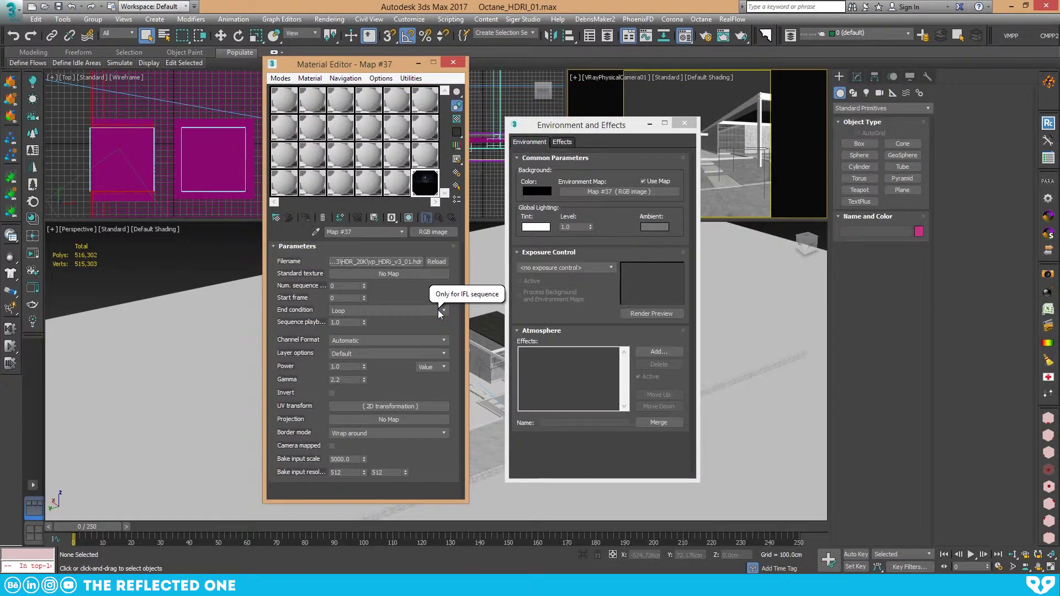
# Step: Start the interactive Octane render, close Render Setup and Environment, and bring the Material Editor forward
pyautogui.click(707, 37)
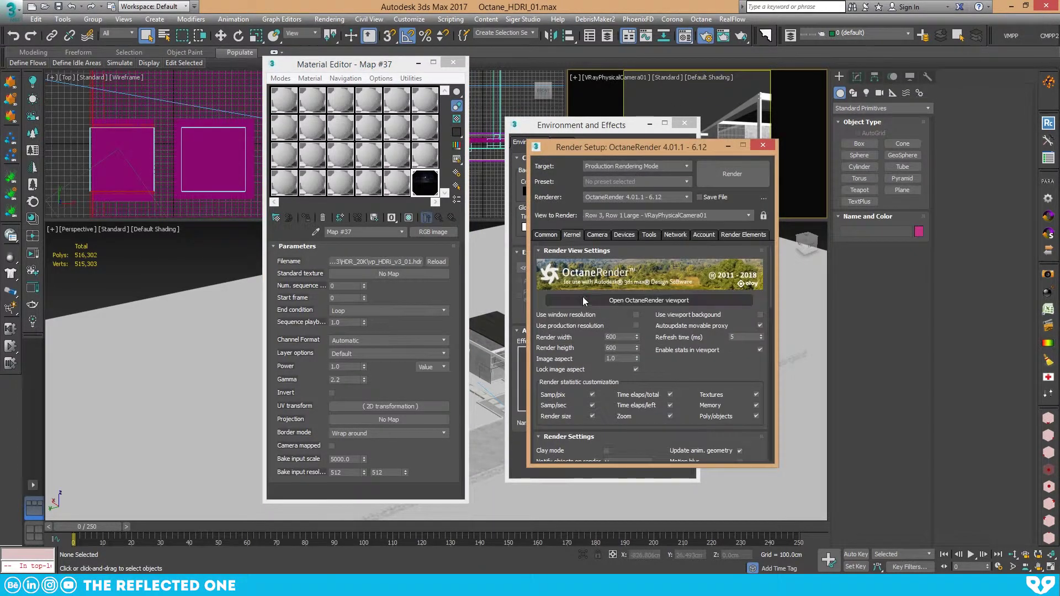
pyautogui.click(583, 300)
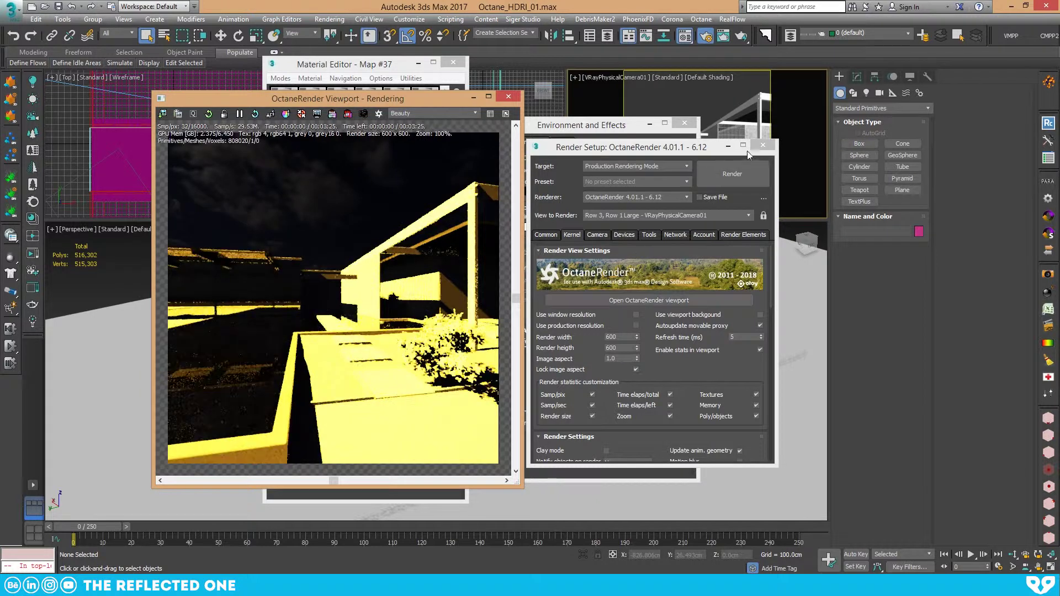
pyautogui.click(761, 146)
pyautogui.click(661, 133)
pyautogui.click(684, 123)
pyautogui.moveTo(448, 99); pyautogui.dragTo(805, 101)
pyautogui.click(424, 185)
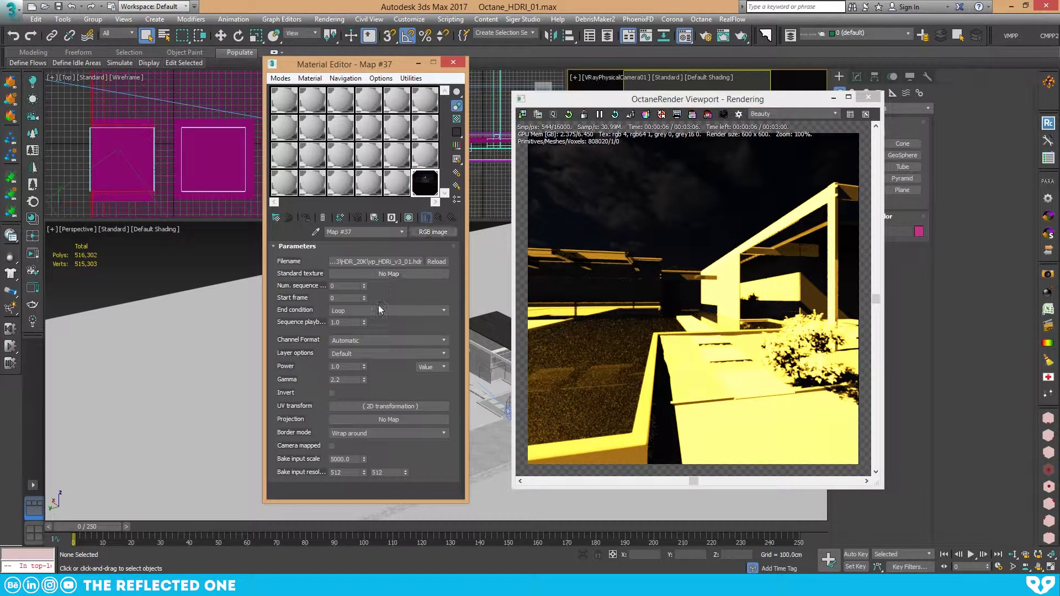
# Step: Set Map #37's HDRI power to 25 and gamma to 1.1
pyautogui.doubleClick(338, 379)
pyautogui.write('1')
pyautogui.press('Return')
pyautogui.hotkey('shift', 'Tab')
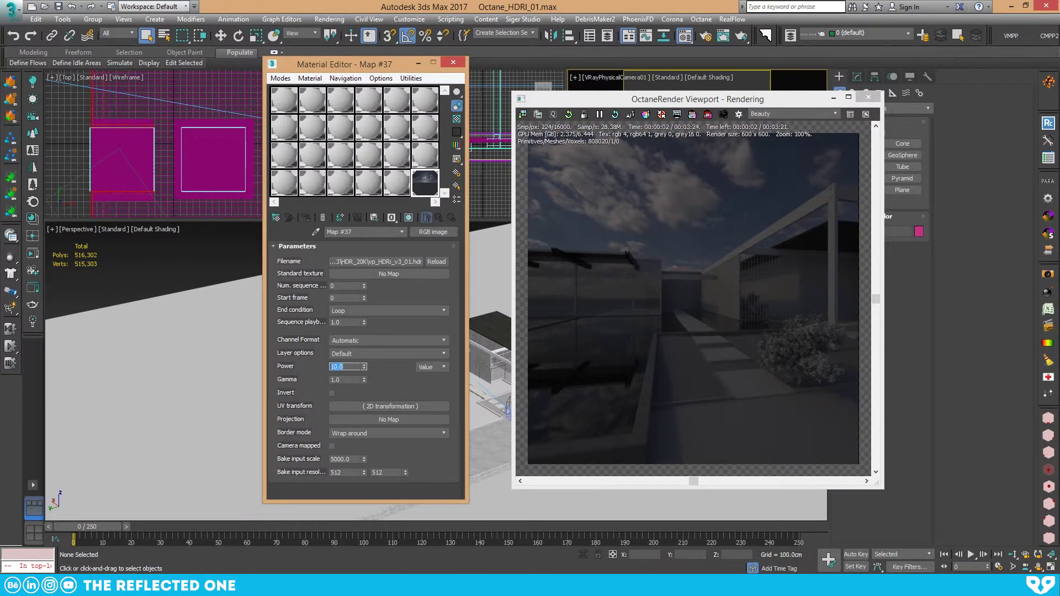
pyautogui.write('20')
pyautogui.press('Return')
pyautogui.write('25')
pyautogui.press('Return')
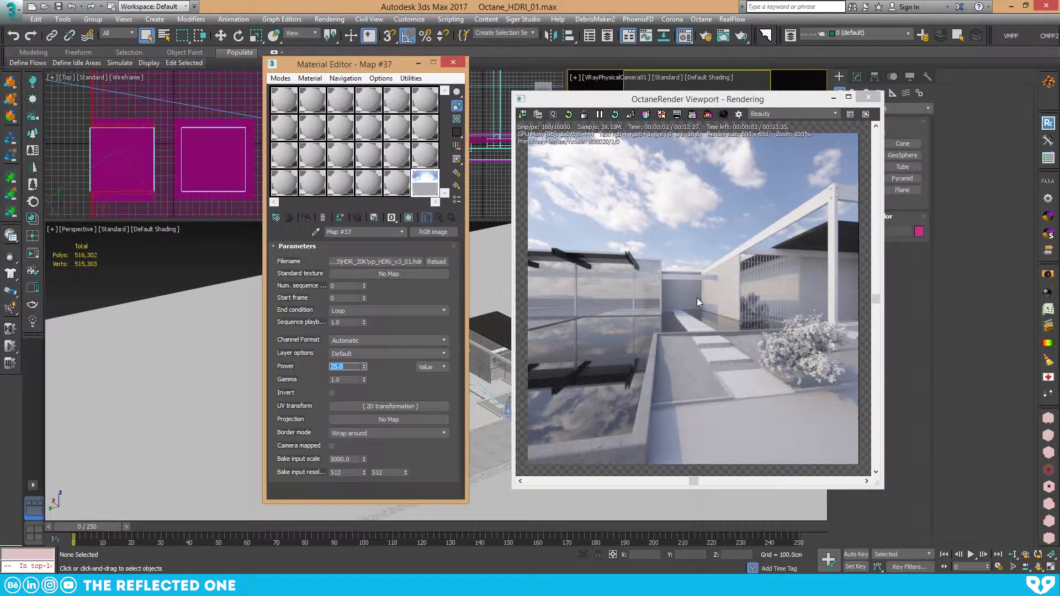
pyautogui.click(350, 381)
pyautogui.write('1.1')
pyautogui.press('Return')
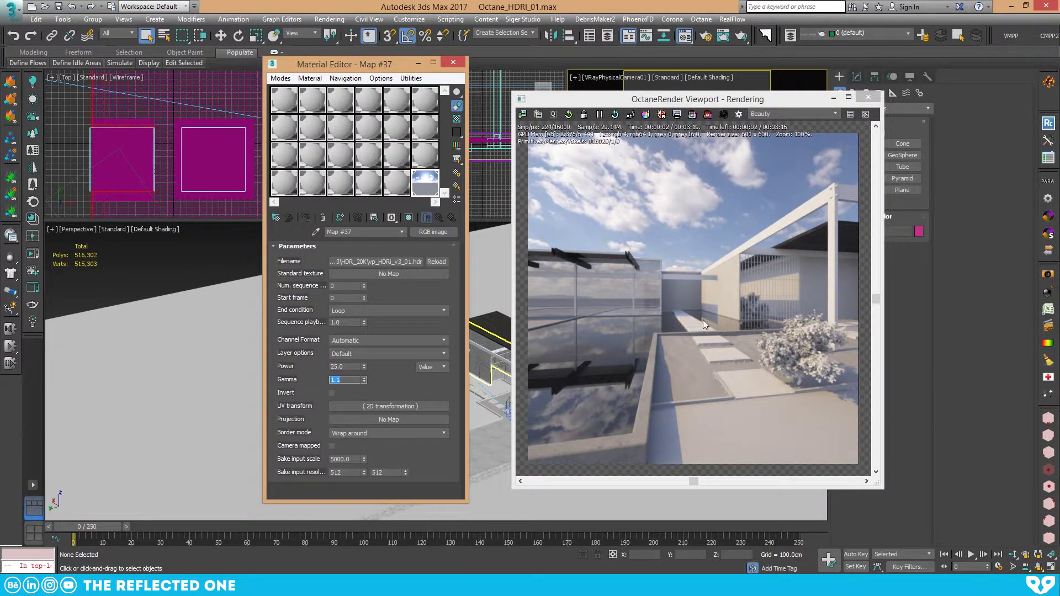
# Step: Briefly shift the HDRI sky's 2D translation, then reset it to 0.0
pyautogui.click(381, 407)
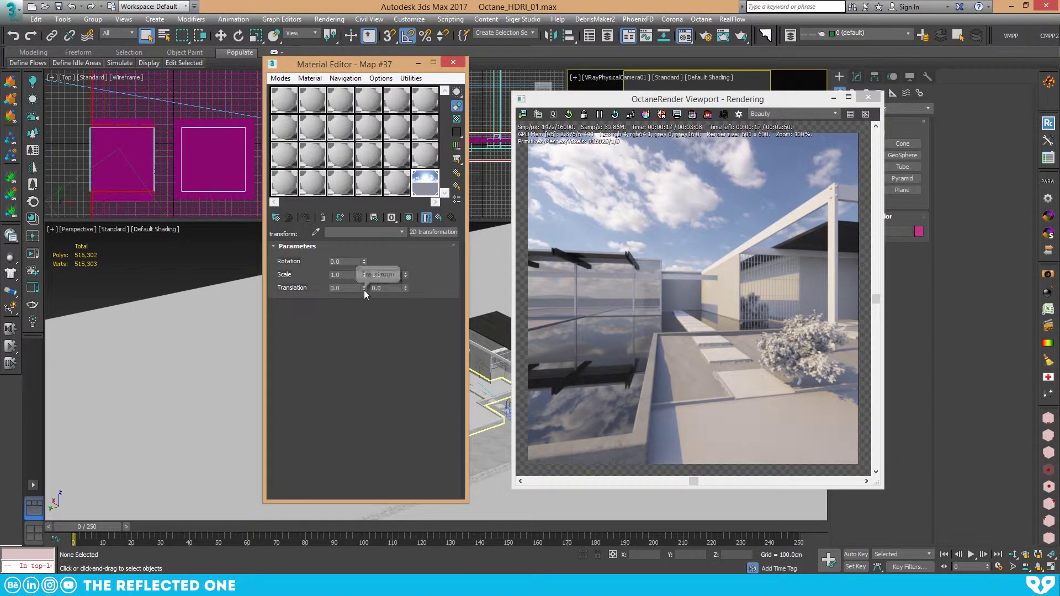
pyautogui.moveTo(363, 288); pyautogui.dragTo(365, 256)
pyautogui.rightClick(364, 288)
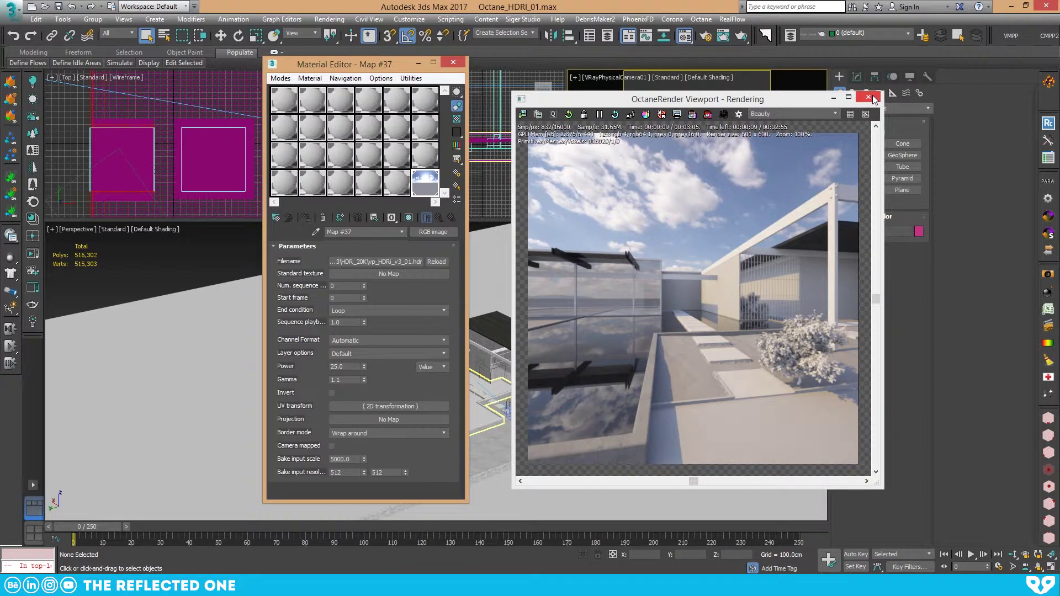
# Step: Close the live render and clear the scene's environment map
pyautogui.click(869, 98)
pyautogui.click(329, 20)
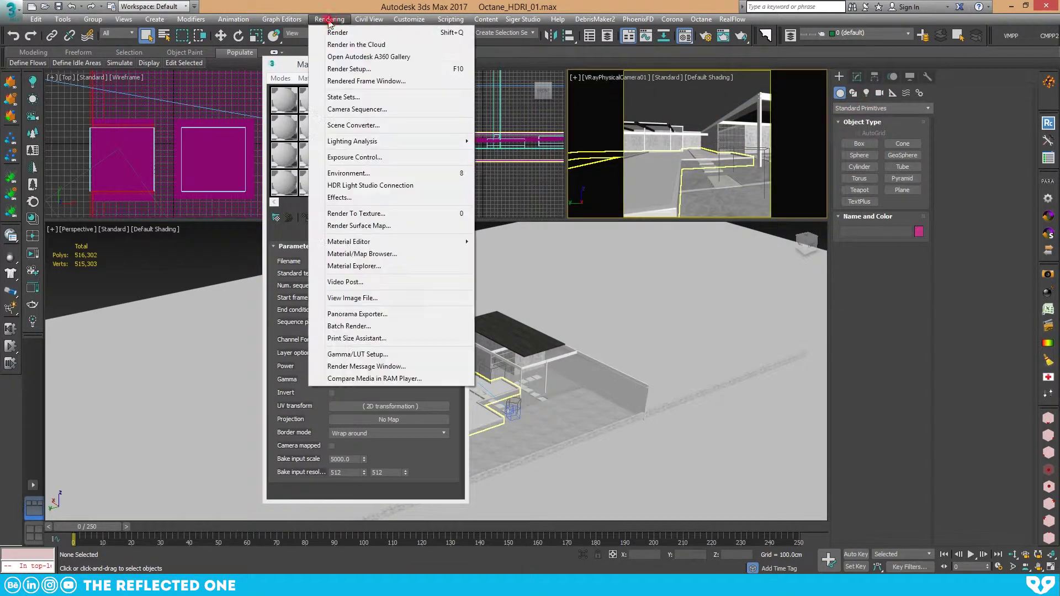
pyautogui.click(348, 172)
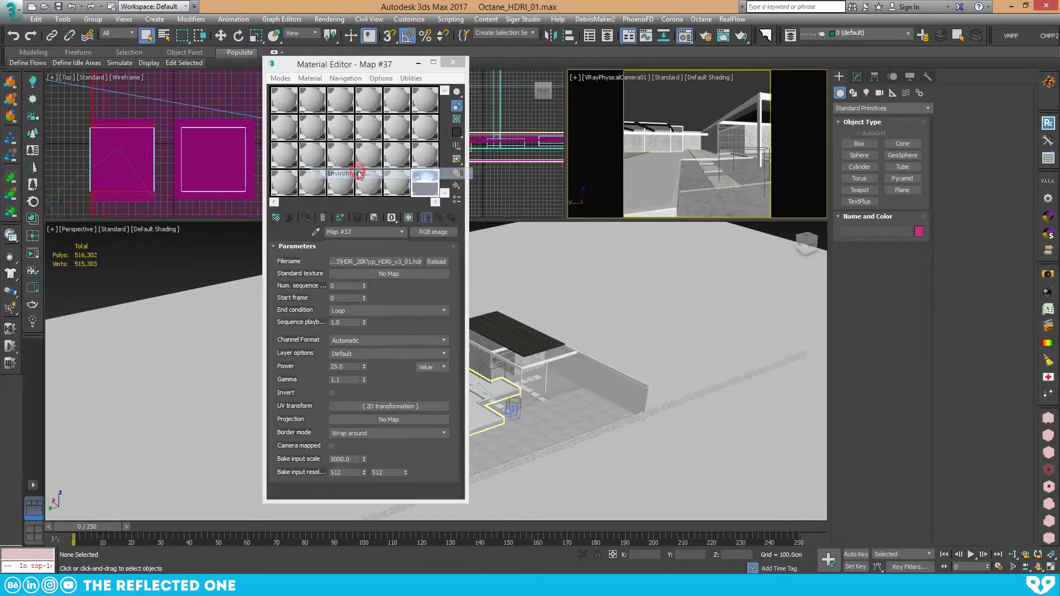
pyautogui.rightClick(632, 191)
pyautogui.click(649, 226)
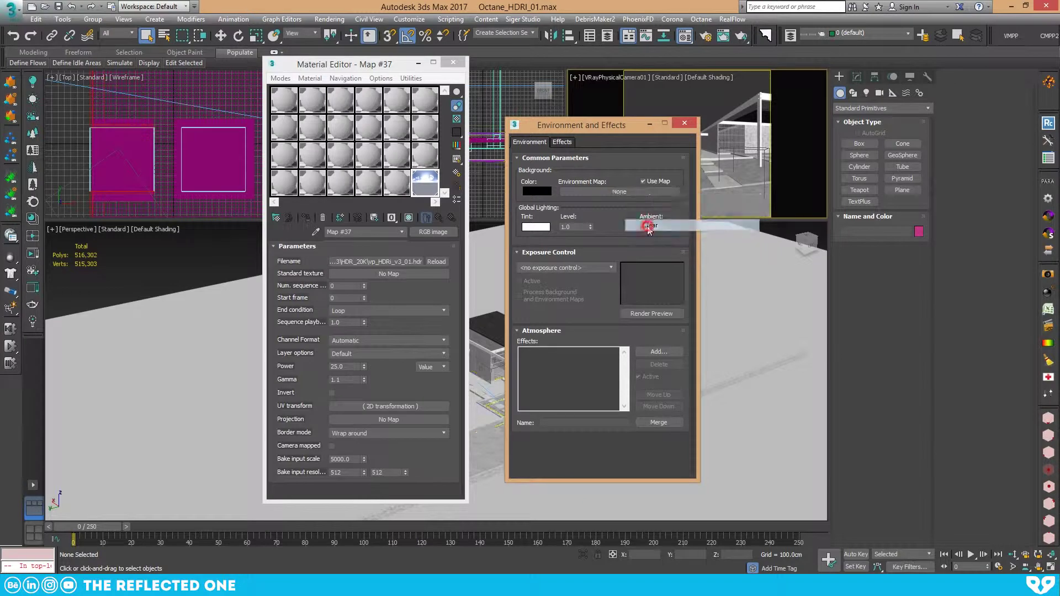
pyautogui.click(683, 124)
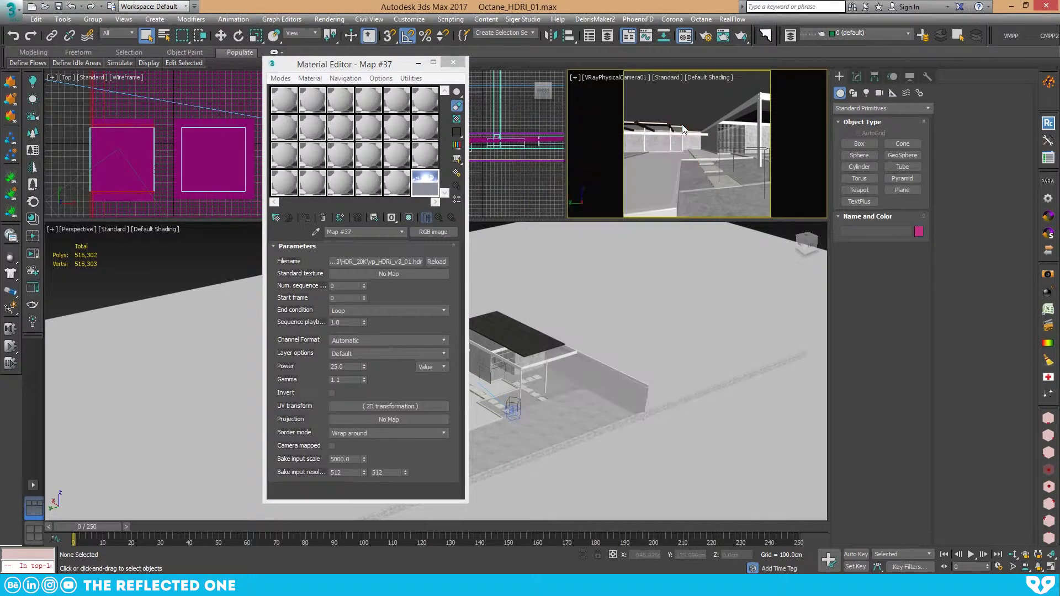
# Step: Create two Octane Daylight lights in the perspective view
pyautogui.click(866, 93)
pyautogui.click(856, 111)
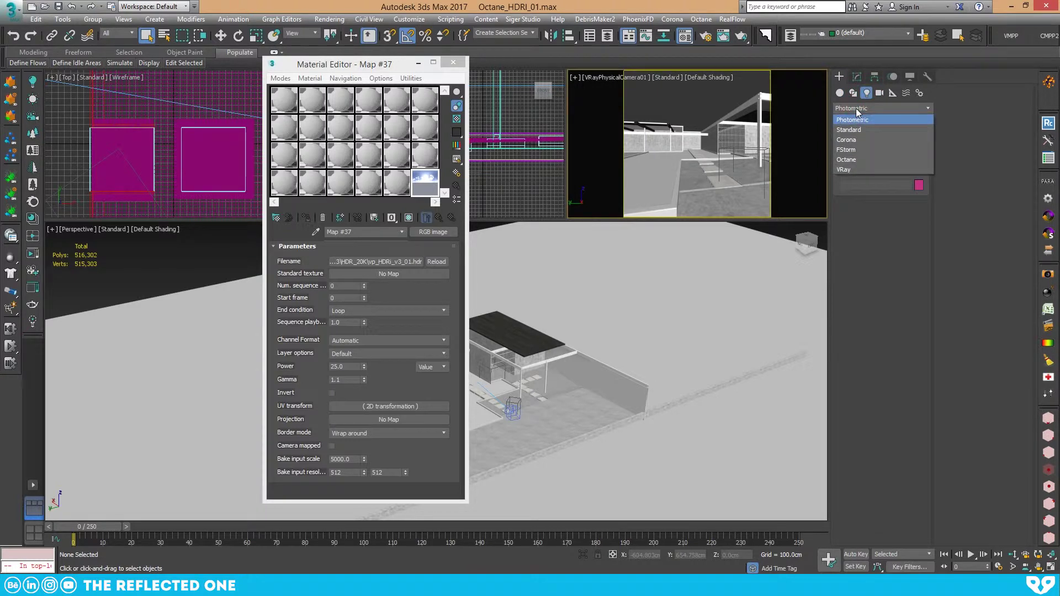
pyautogui.click(852, 160)
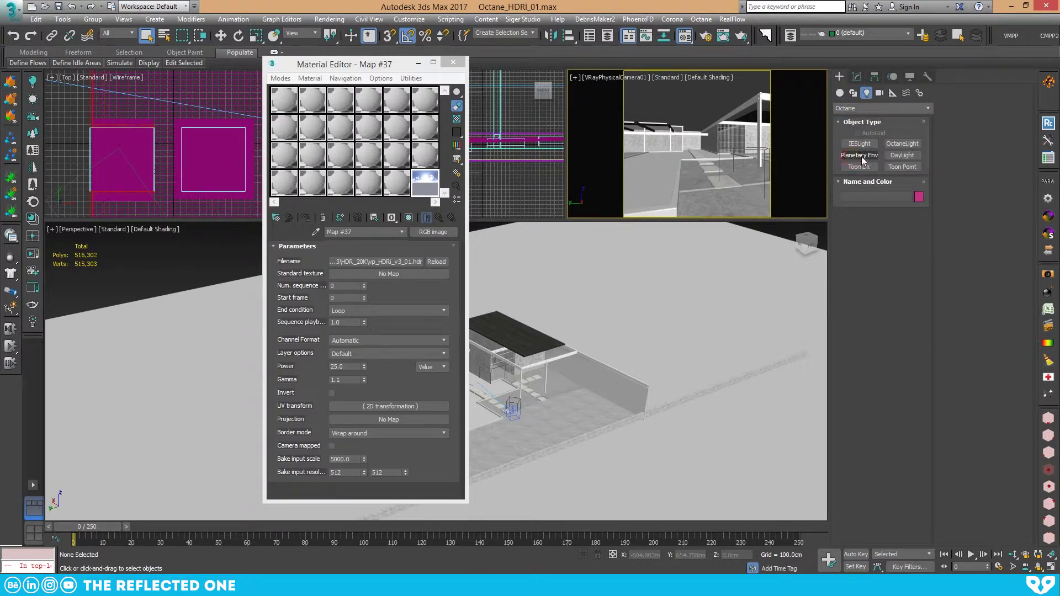
pyautogui.click(895, 156)
pyautogui.moveTo(66, 385); pyautogui.dragTo(80, 389)
pyautogui.click(227, 338)
pyautogui.moveTo(77, 449); pyautogui.dragTo(87, 450)
pyautogui.click(242, 395)
pyautogui.rightClick(178, 260)
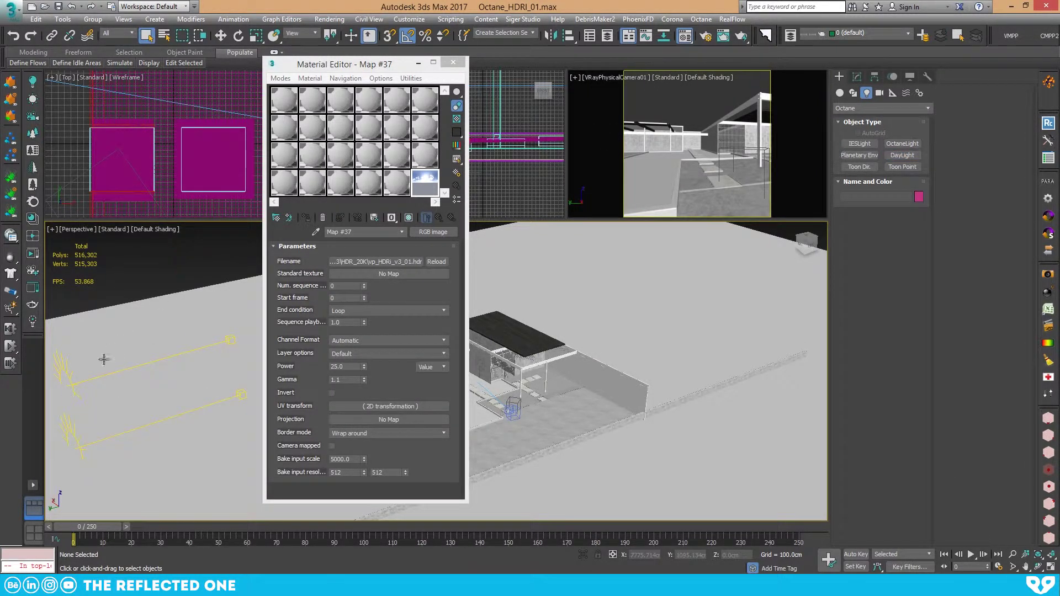
# Step: Switch off OctaneDaylight_001's environment, then select OctaneDaylight_002
pyautogui.click(70, 377)
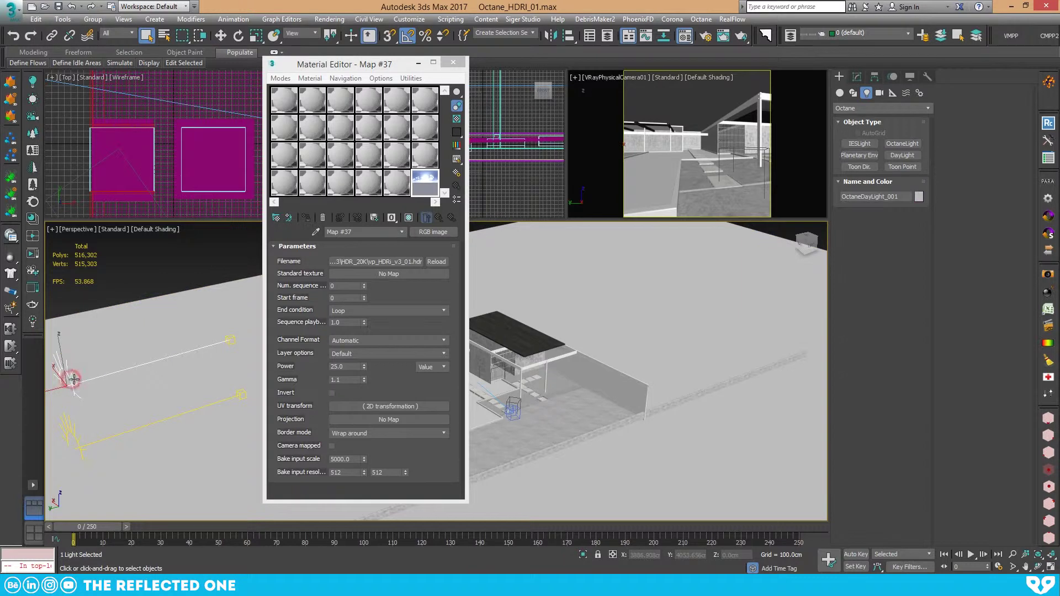
pyautogui.click(857, 77)
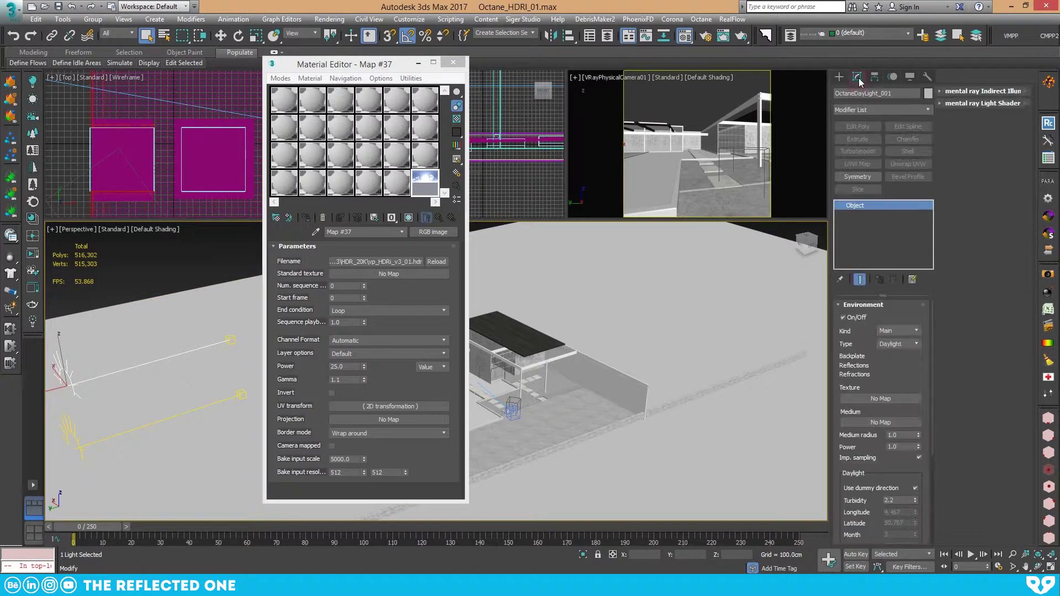
pyautogui.click(852, 319)
pyautogui.click(79, 437)
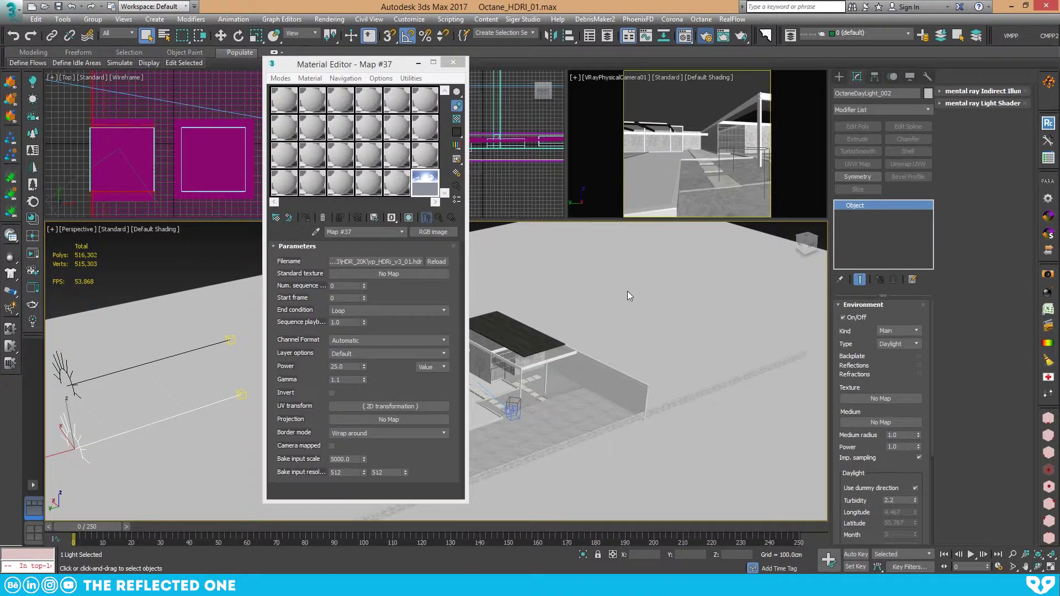
# Step: Start the Octane live render and move its window left
pyautogui.press('F10')
pyautogui.click(610, 302)
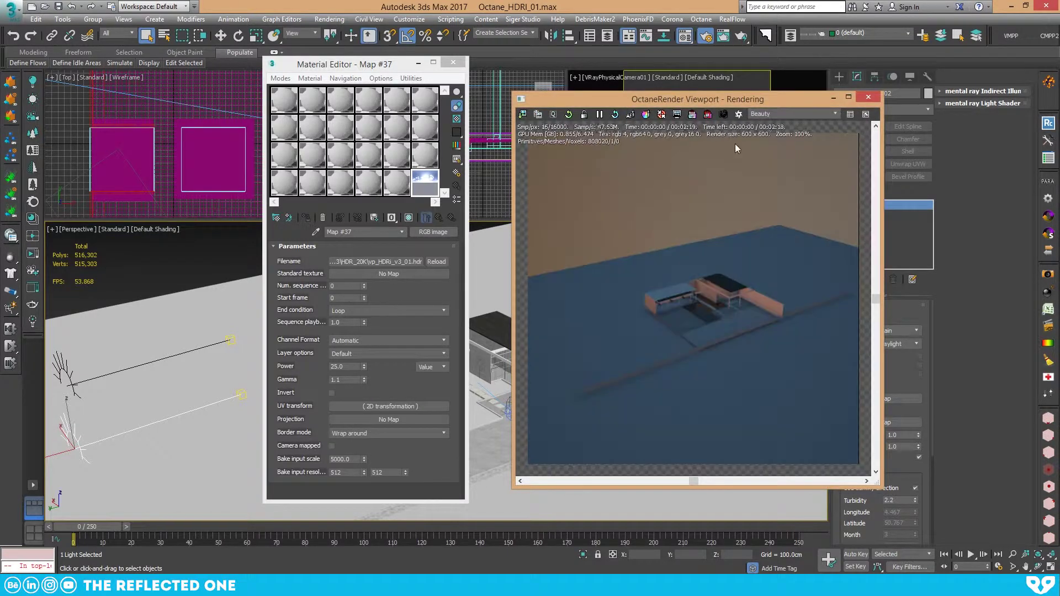
pyautogui.moveTo(790, 105); pyautogui.dragTo(719, 106)
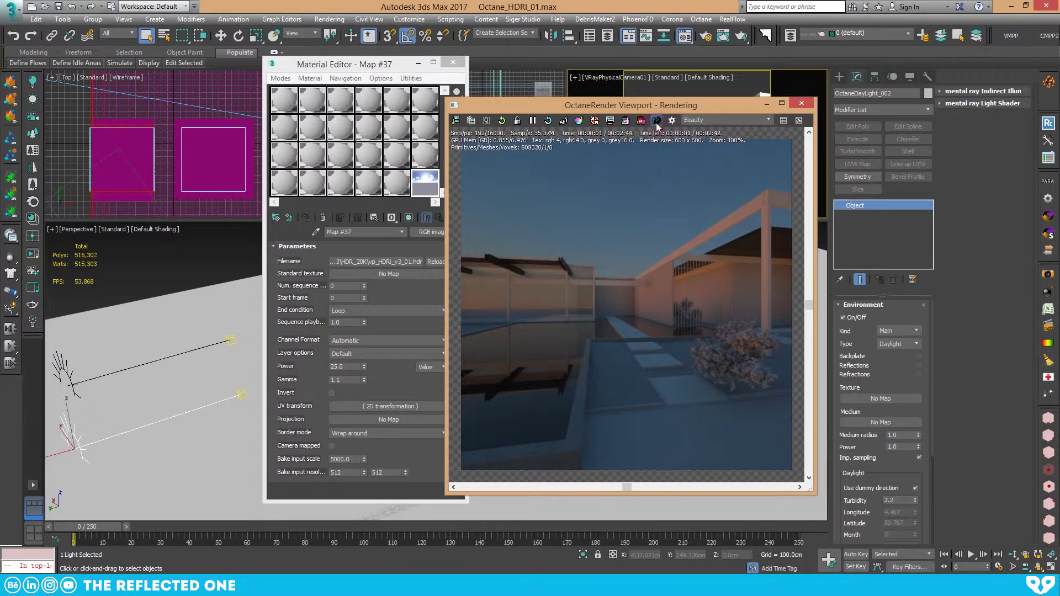
# Step: Switch OctaneDaylight_002 to a Texture environment with an RGB image map, instanced into the Material Editor
pyautogui.click(896, 343)
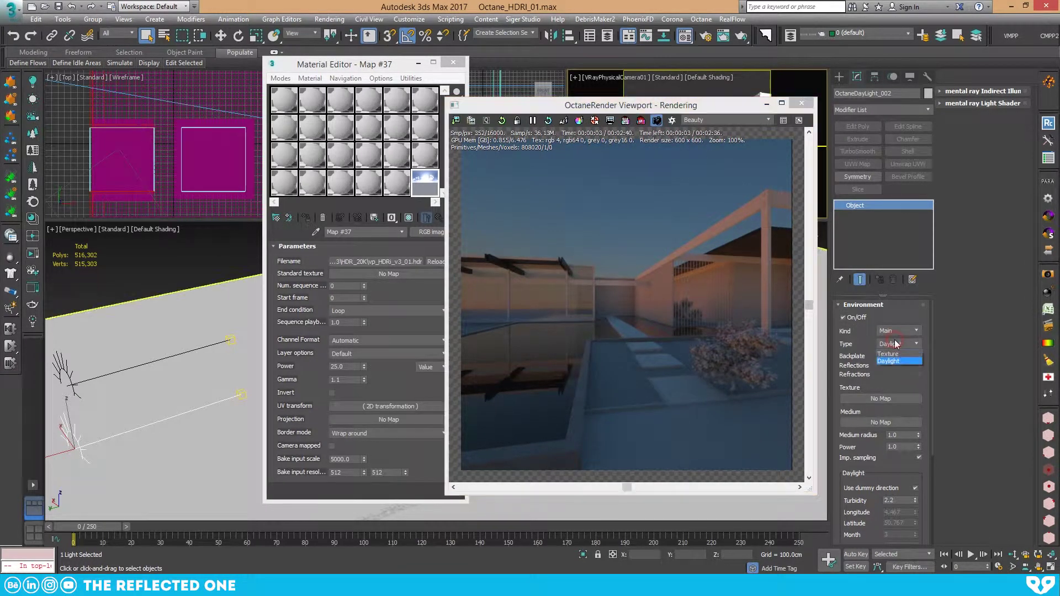
pyautogui.click(895, 354)
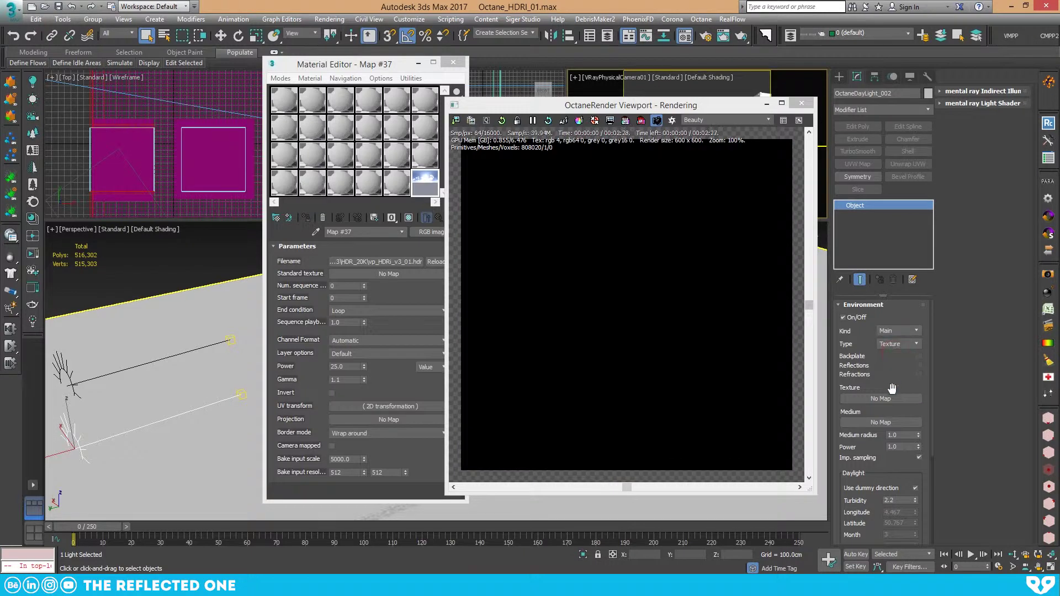
pyautogui.click(882, 399)
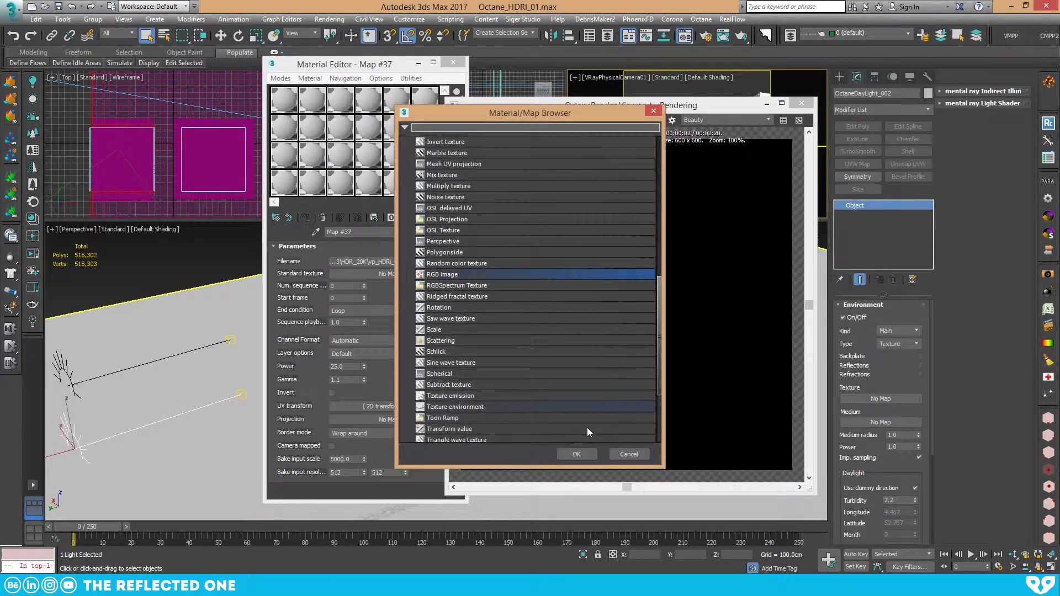
pyautogui.doubleClick(455, 276)
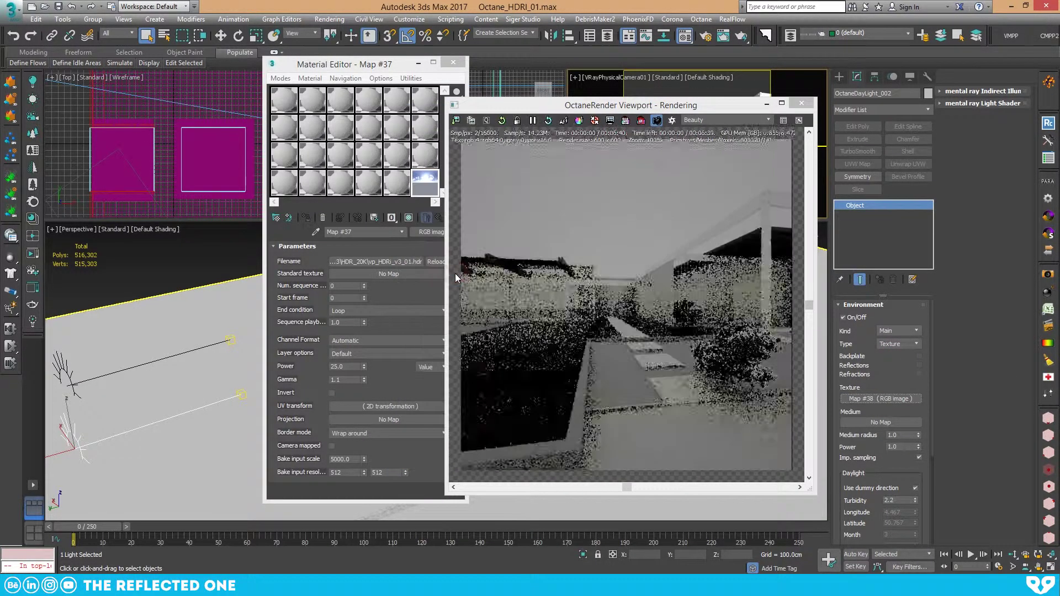
pyautogui.moveTo(879, 398); pyautogui.dragTo(398, 189)
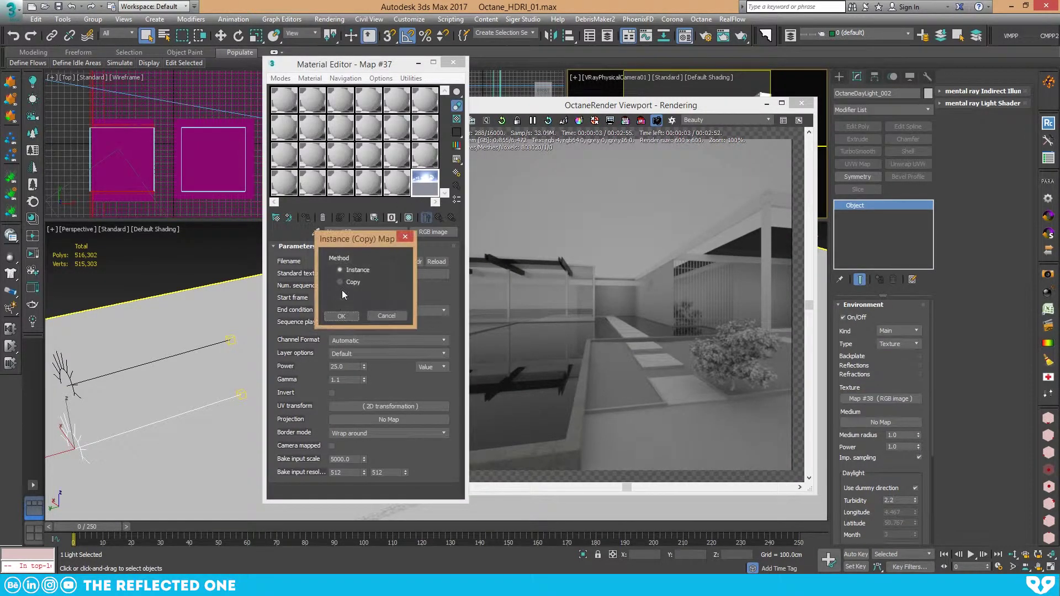
pyautogui.click(341, 318)
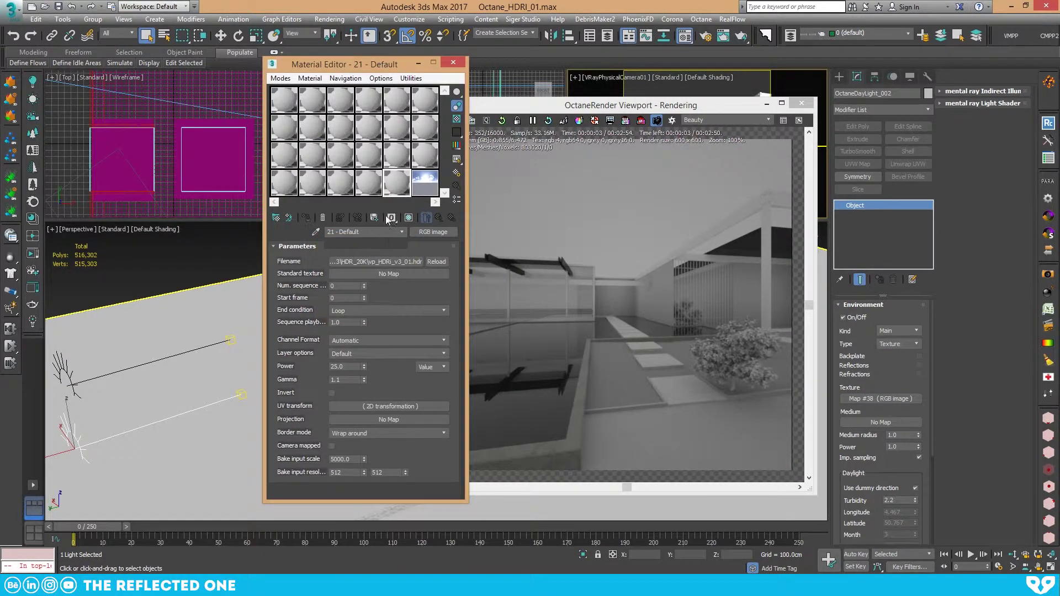
# Step: Load vp_HDRi_v3_01_Lowres.hdr into Map #38 and set its power to 25
pyautogui.click(377, 261)
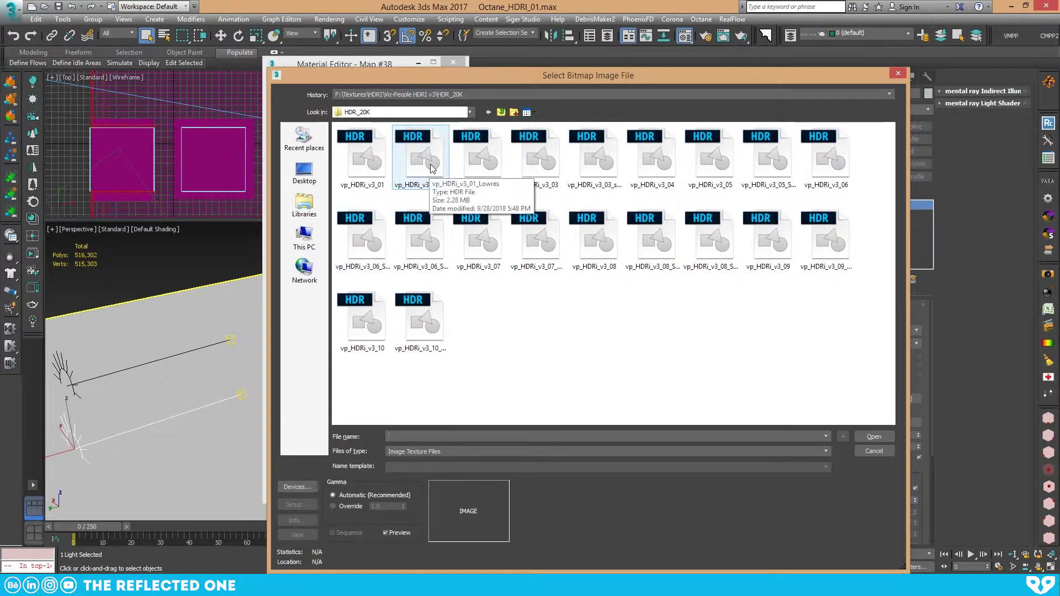
pyautogui.click(432, 167)
pyautogui.click(874, 436)
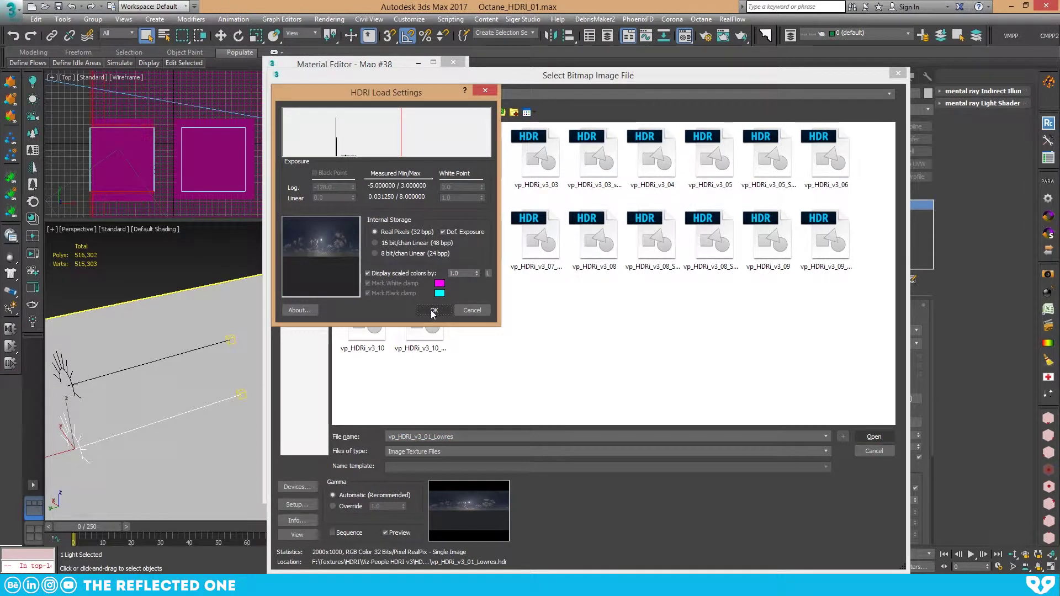
pyautogui.click(433, 311)
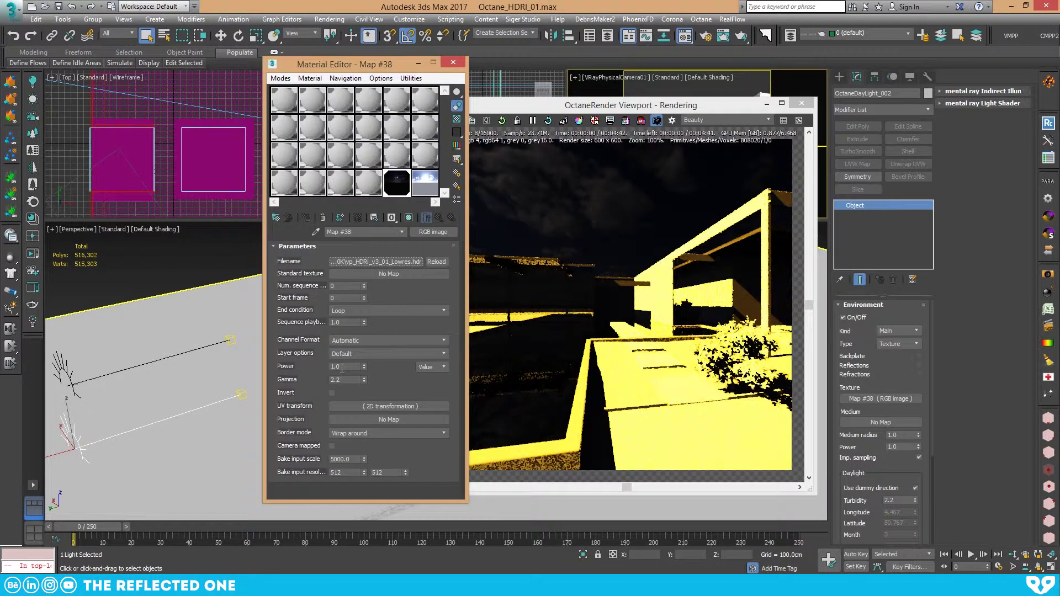
pyautogui.doubleClick(345, 380)
pyautogui.write('1')
pyautogui.press('Return')
pyautogui.doubleClick(342, 367)
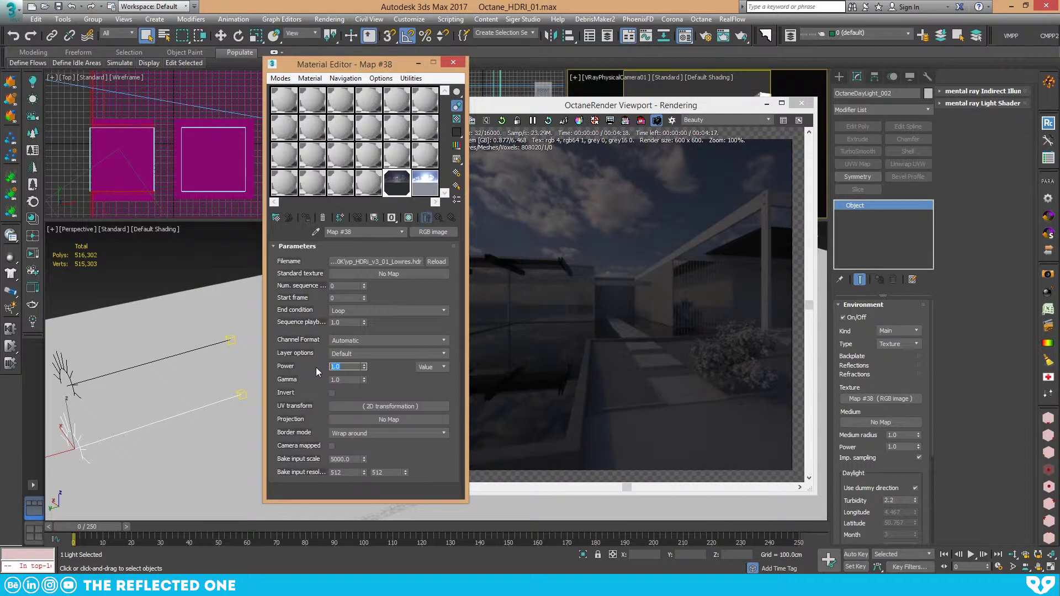
pyautogui.write('25')
pyautogui.press('Return')
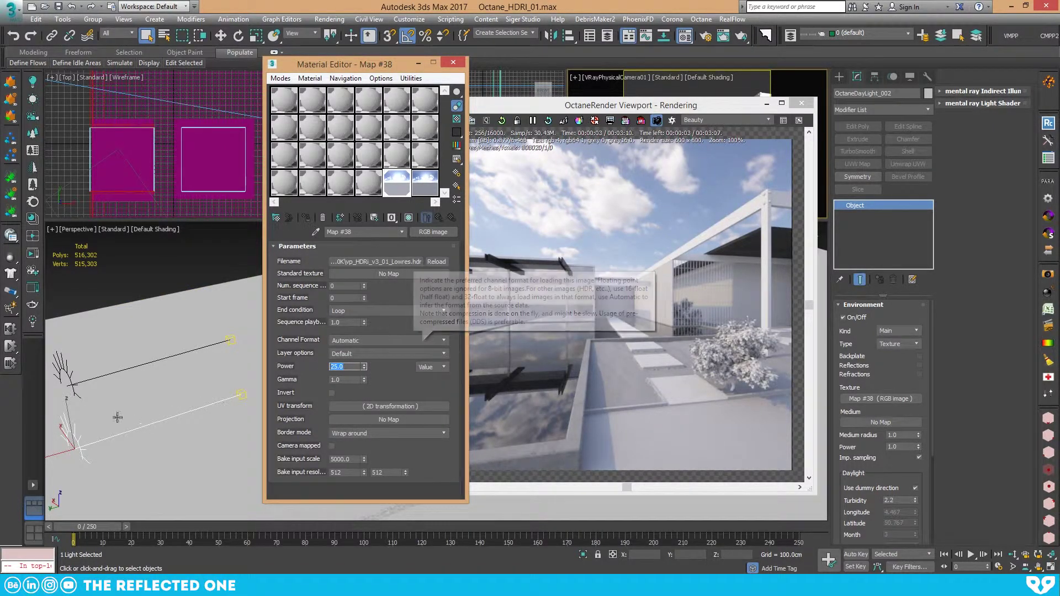
# Step: Disable OctaneDaylight_002's environment and make OctaneDaylight_001 a Visible texture environment with Backplate on
pyautogui.click(843, 318)
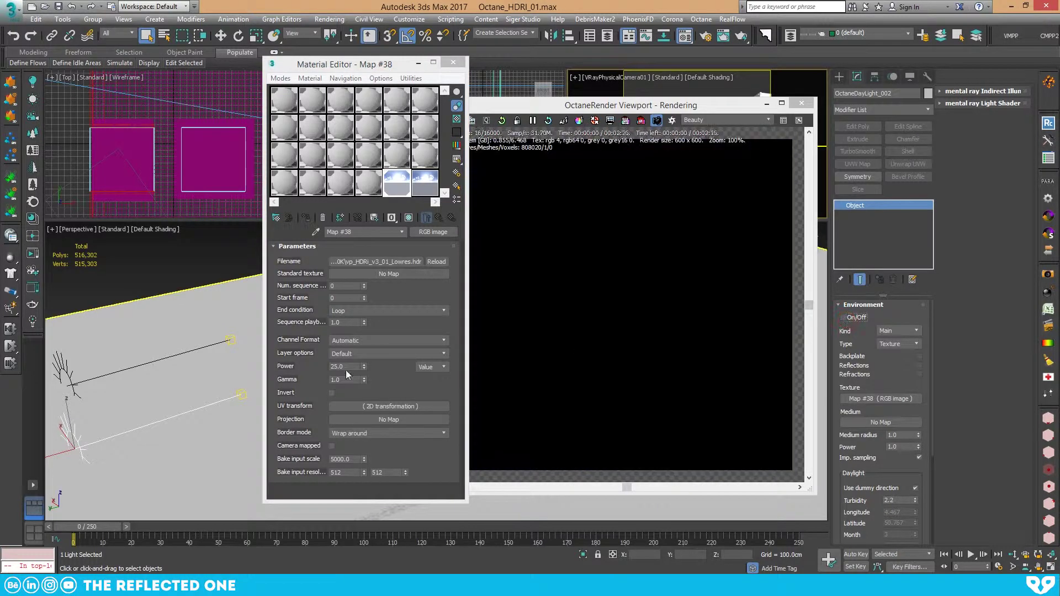
pyautogui.click(71, 382)
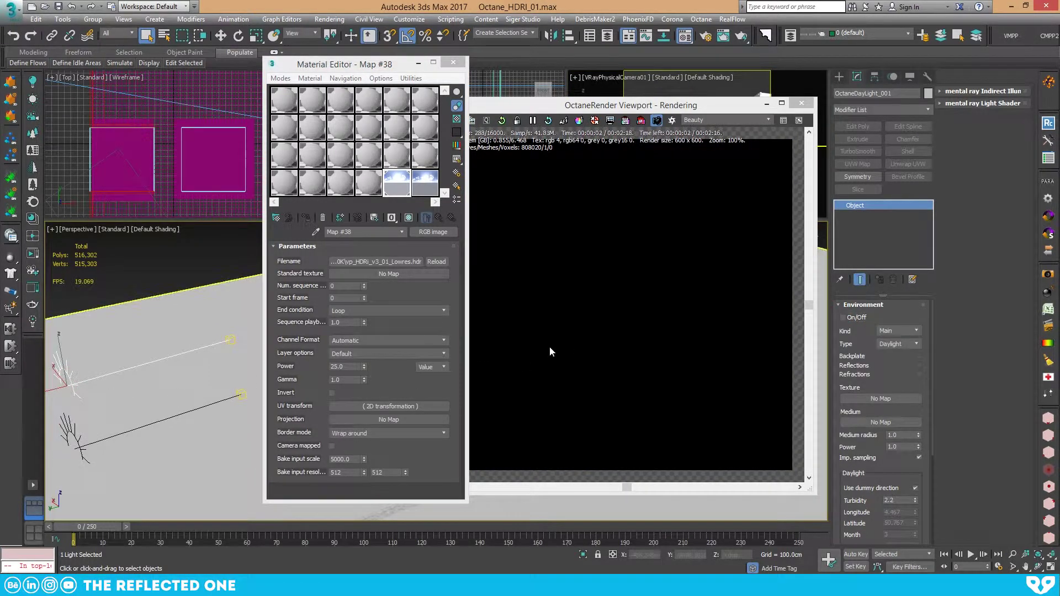
pyautogui.click(842, 318)
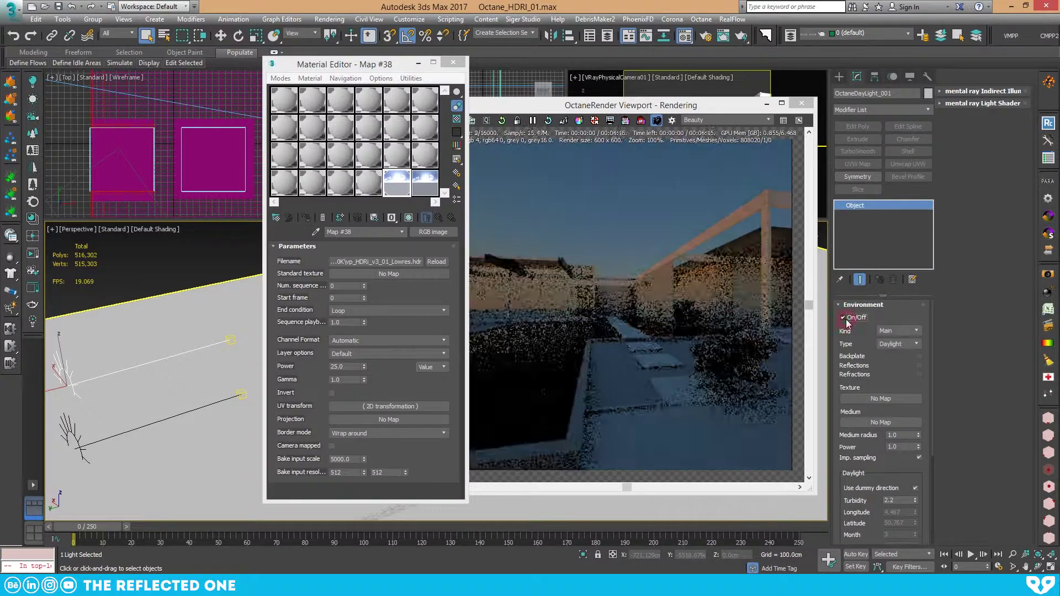
pyautogui.click(897, 331)
pyautogui.click(893, 348)
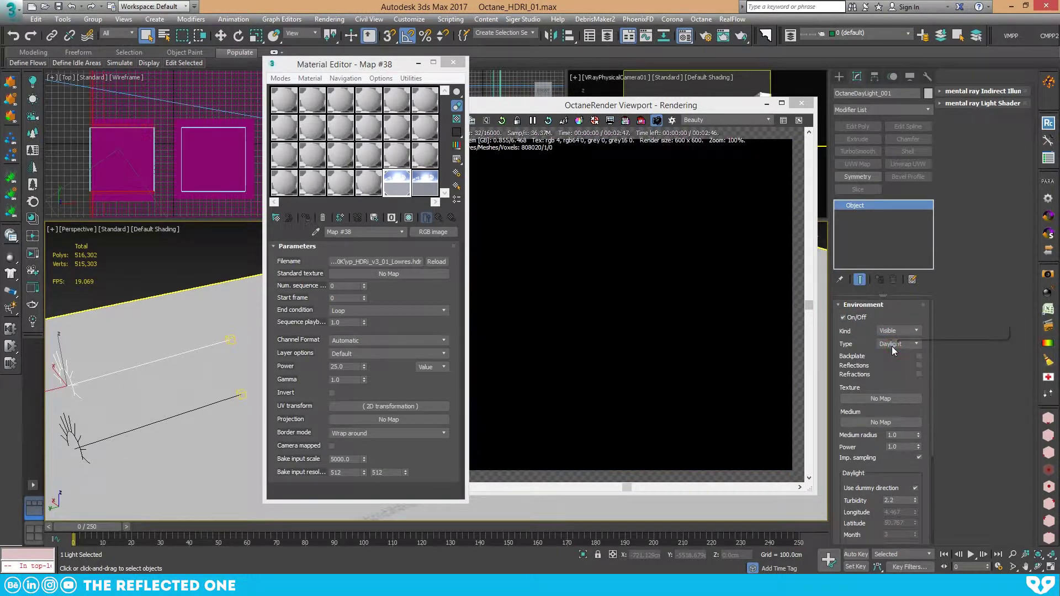
pyautogui.click(893, 345)
pyautogui.click(890, 354)
pyautogui.click(919, 356)
# Step: Add an RGB image texture, instanced in the Material Editor, loading vp_HDRi_v3_01_Tonemapped.jpg from JPG_Tonemaped
pyautogui.click(887, 398)
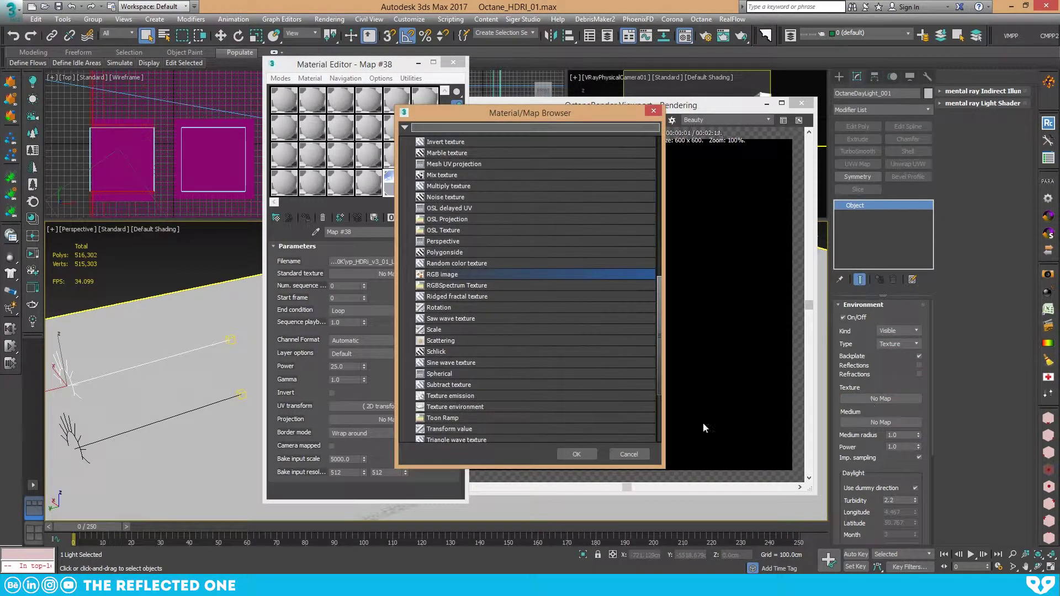
pyautogui.click(575, 451)
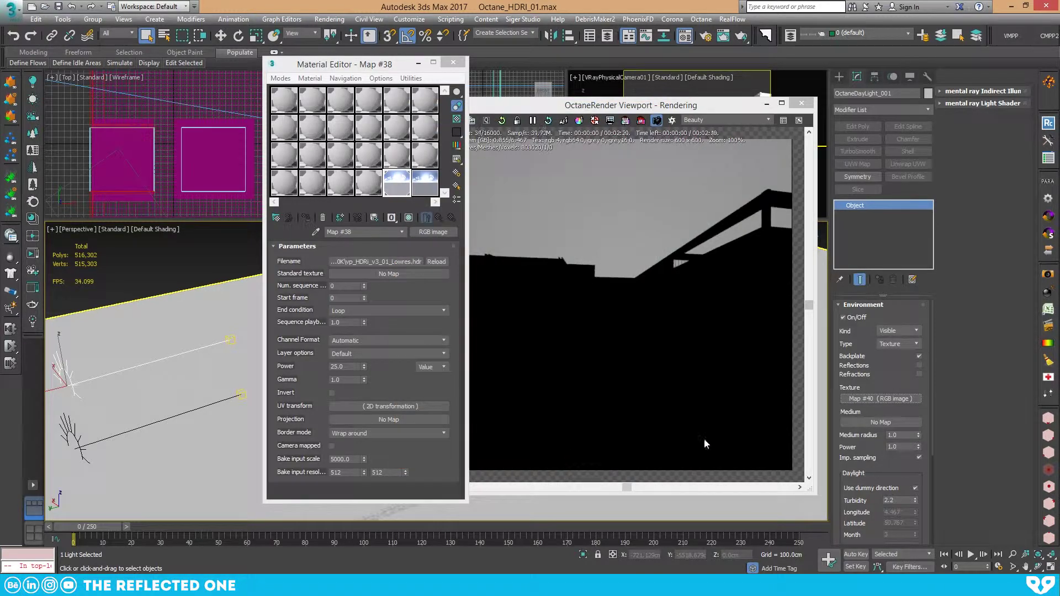
pyautogui.moveTo(905, 398); pyautogui.dragTo(363, 183)
pyautogui.click(348, 317)
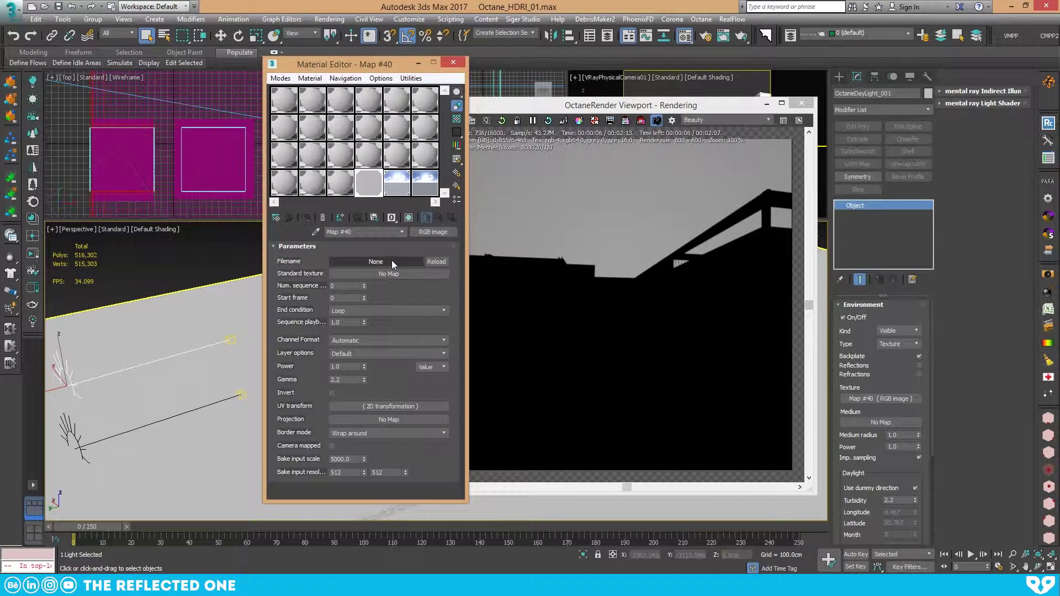
pyautogui.click(392, 261)
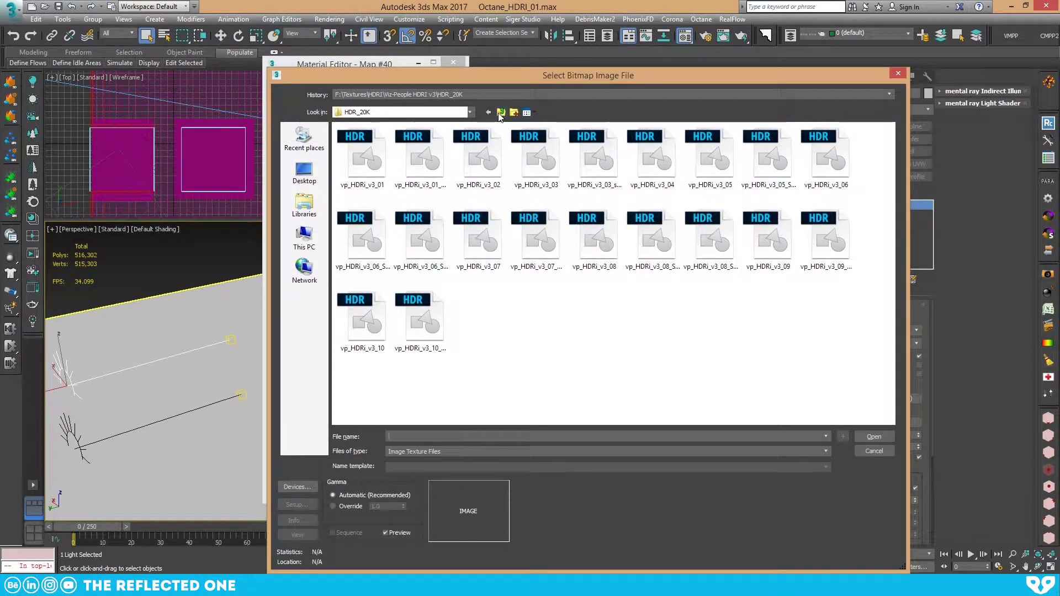
pyautogui.click(500, 112)
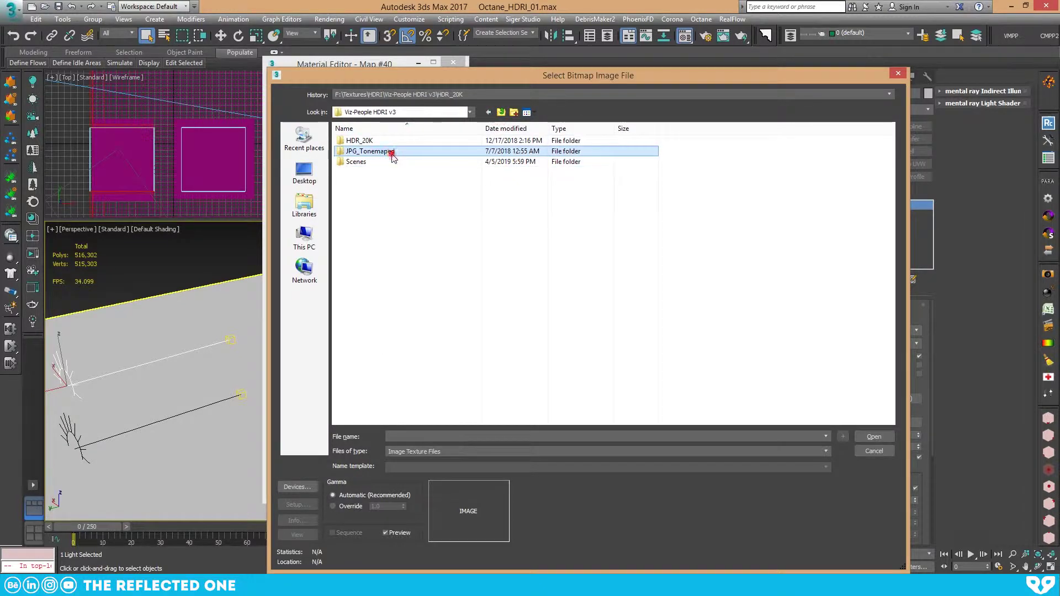
pyautogui.doubleClick(391, 156)
pyautogui.click(365, 164)
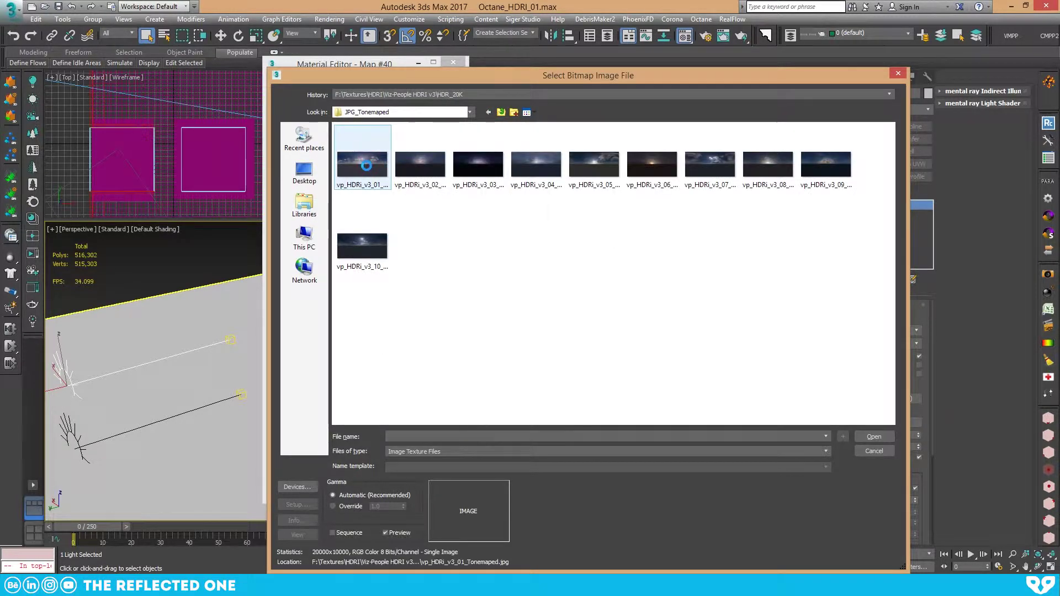
pyautogui.click(367, 167)
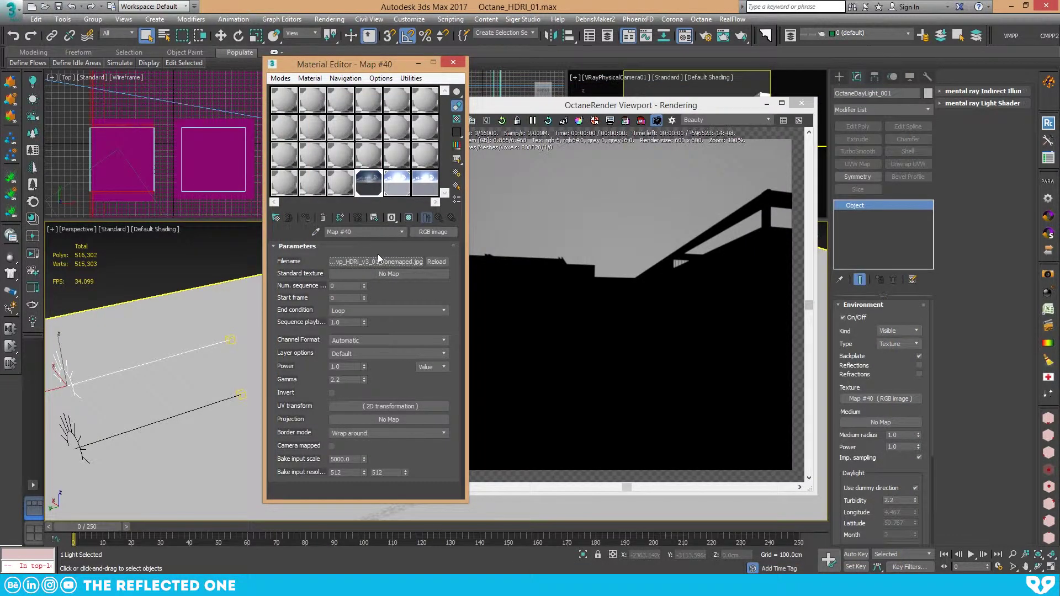
# Step: Set the sky image's power to 5, then select OctaneDaylight_002
pyautogui.doubleClick(346, 363)
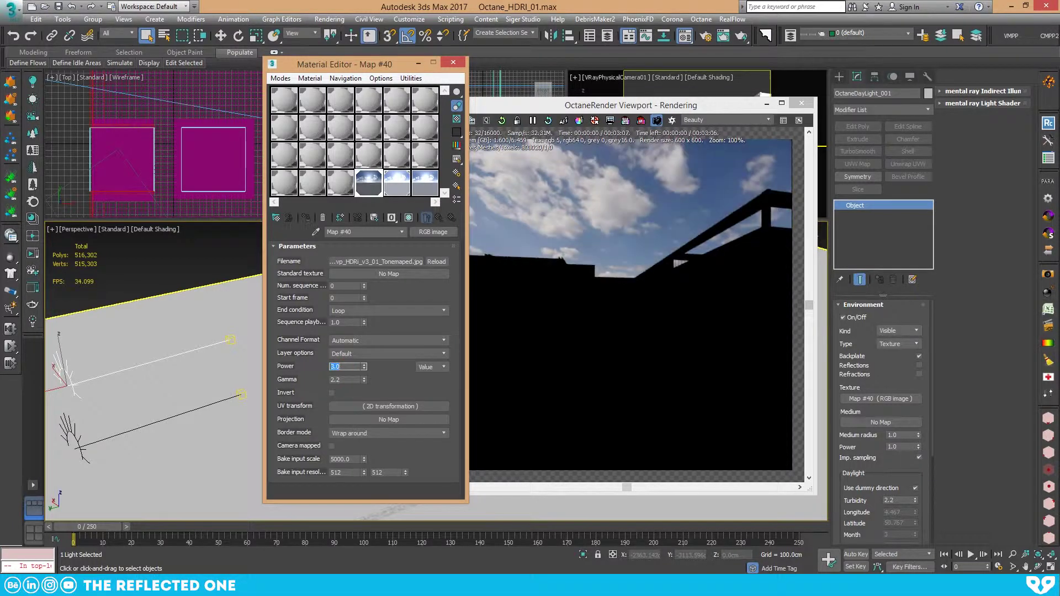
pyautogui.write('5')
pyautogui.press('Return')
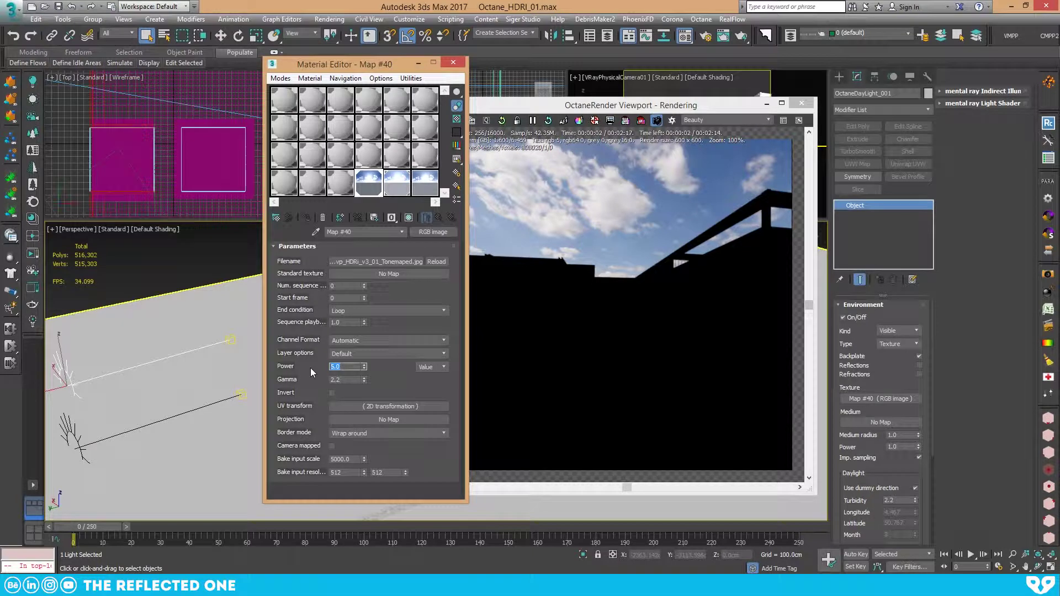
pyautogui.click(79, 442)
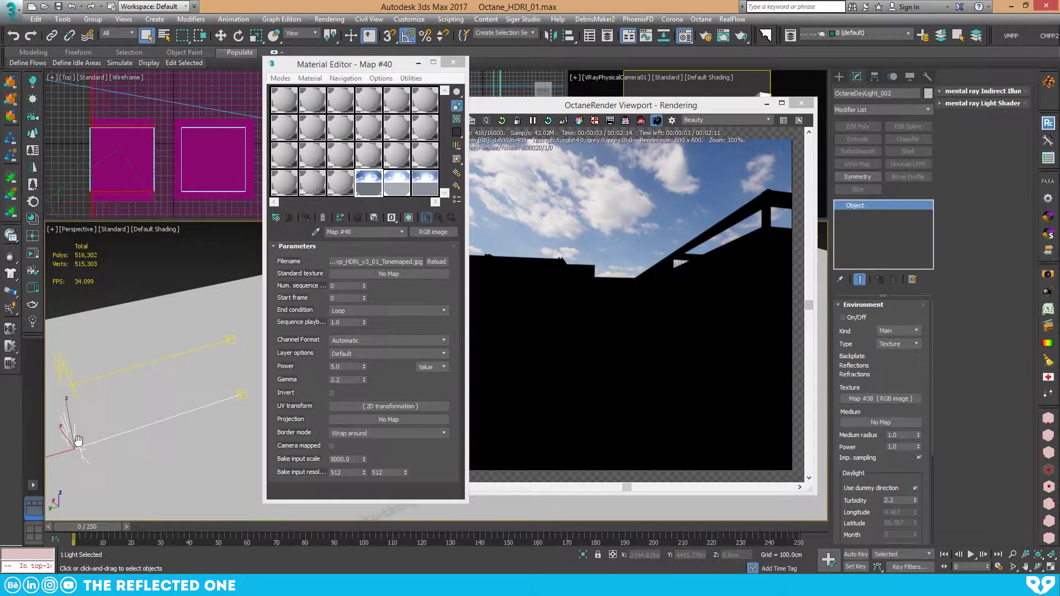
# Step: Re-enable OctaneDaylight_002's environment and offset Map #40's translation to 0.03 and 0.035
pyautogui.click(849, 320)
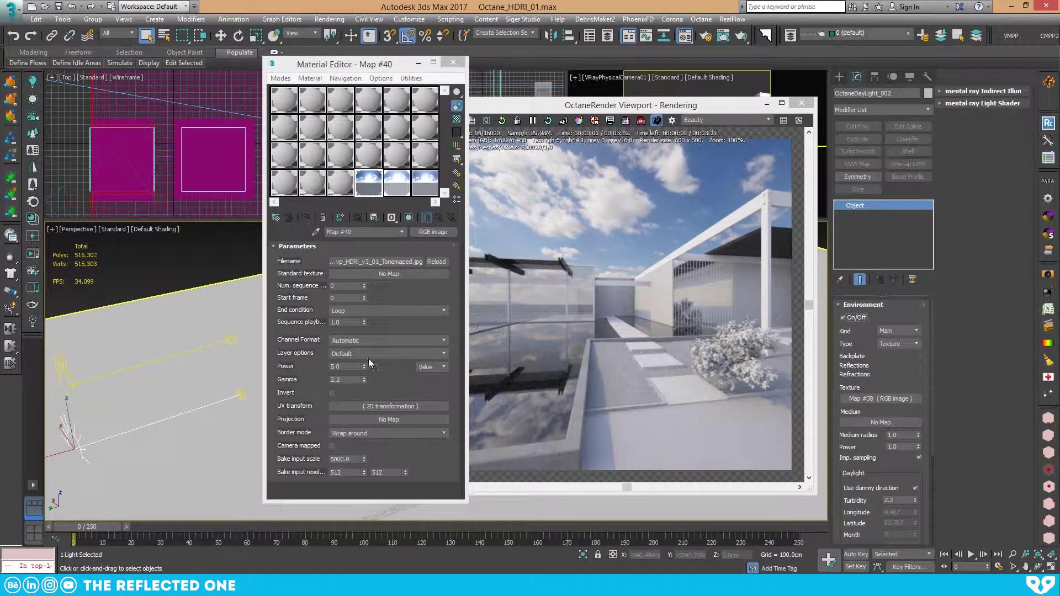
pyautogui.click(386, 405)
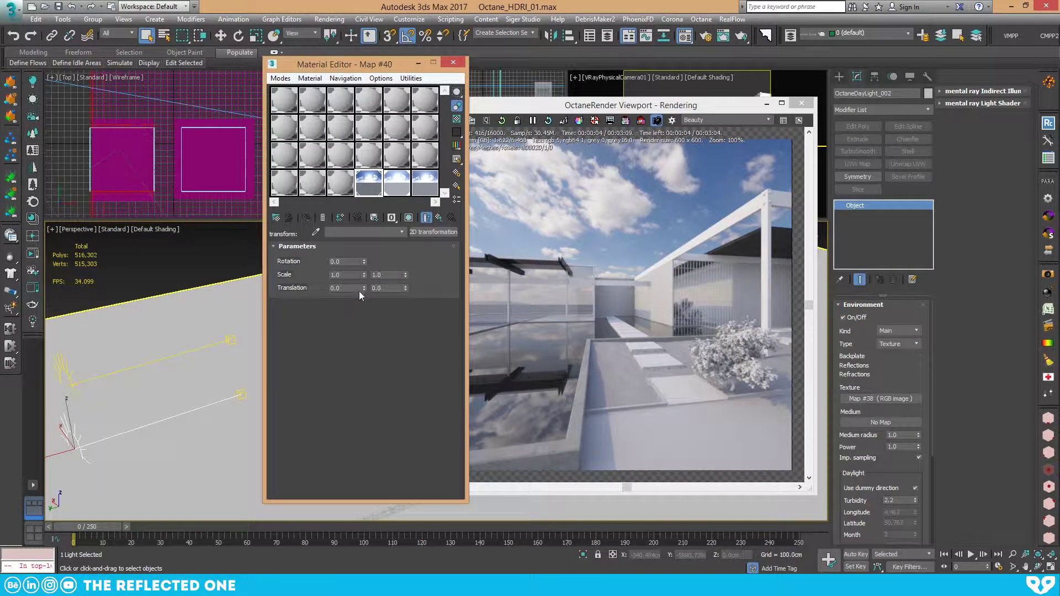
pyautogui.moveTo(364, 288); pyautogui.dragTo(416, 273)
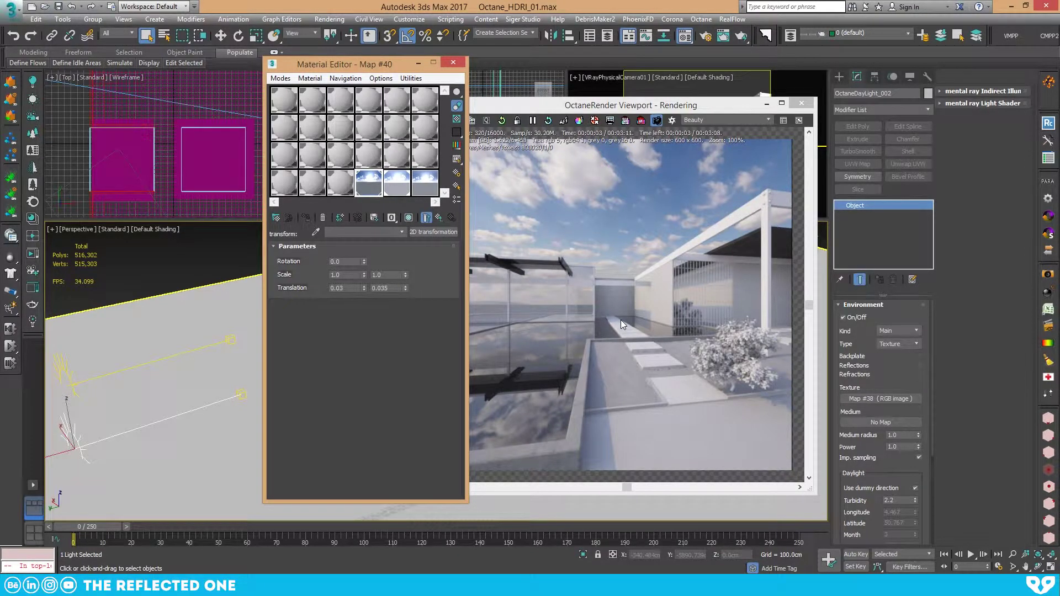
# Step: Close the Material Editor and move the Octane render window up and left
pyautogui.click(452, 63)
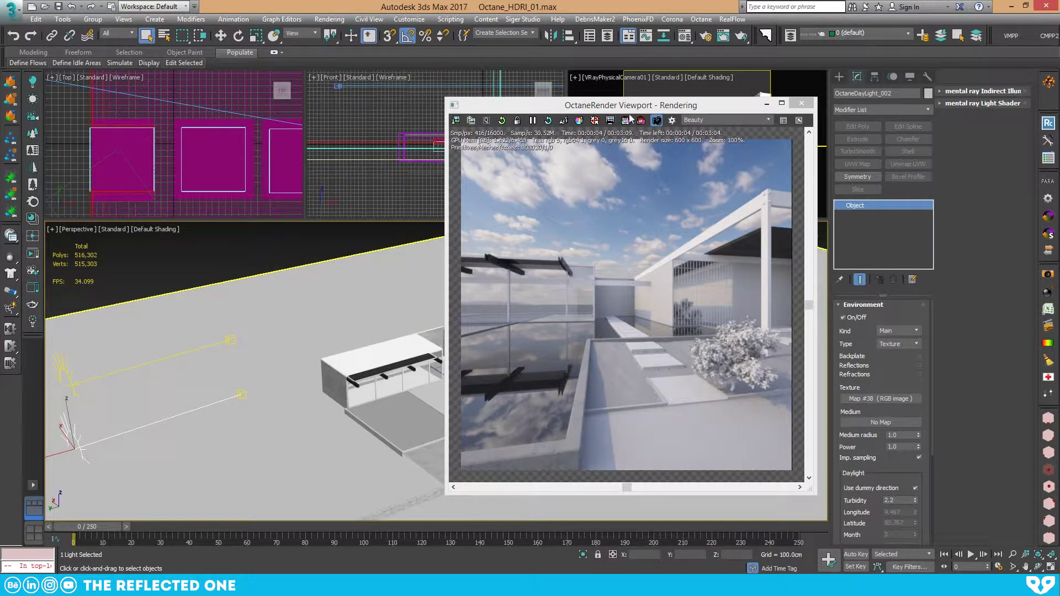
pyautogui.moveTo(632, 110); pyautogui.dragTo(498, 92)
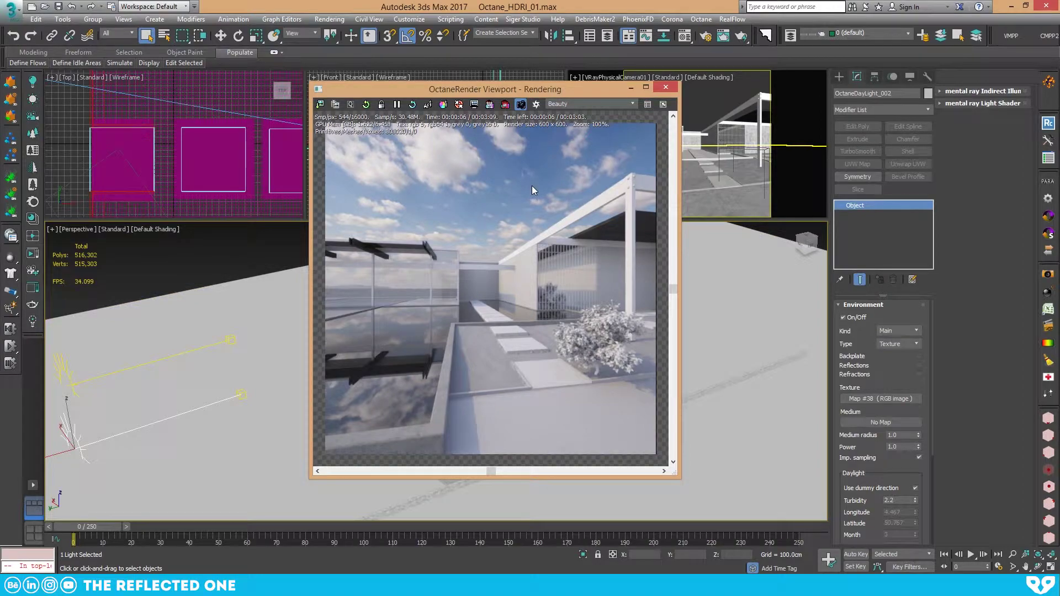